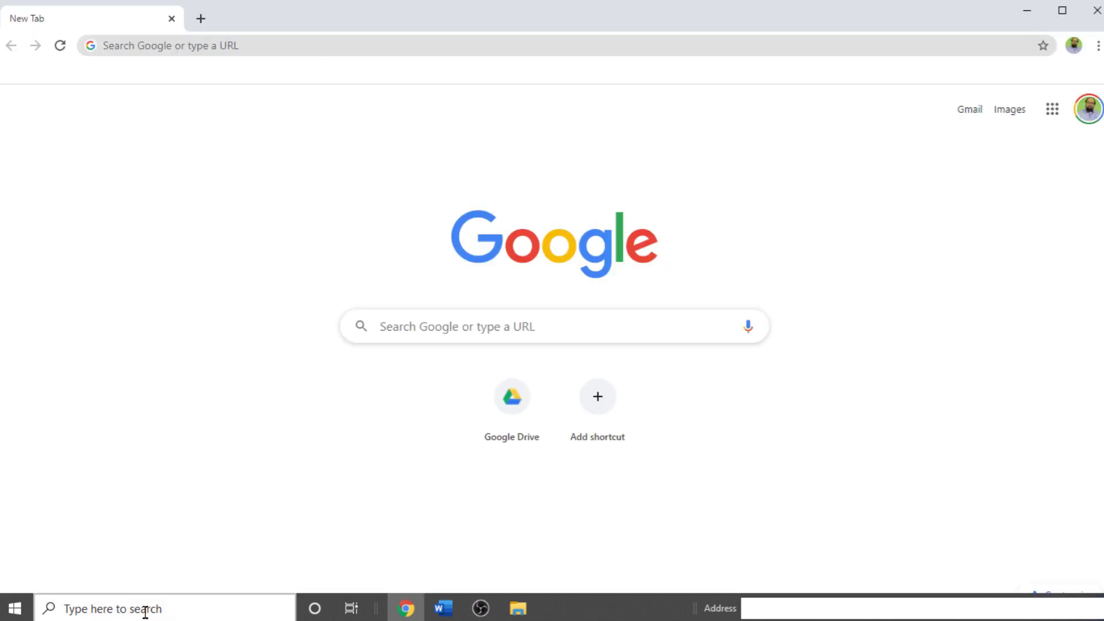
# Search the computer for onenote and launch the OneNote for Windows 10 app.
pyautogui.click(143, 610)
pyautogui.write('on')
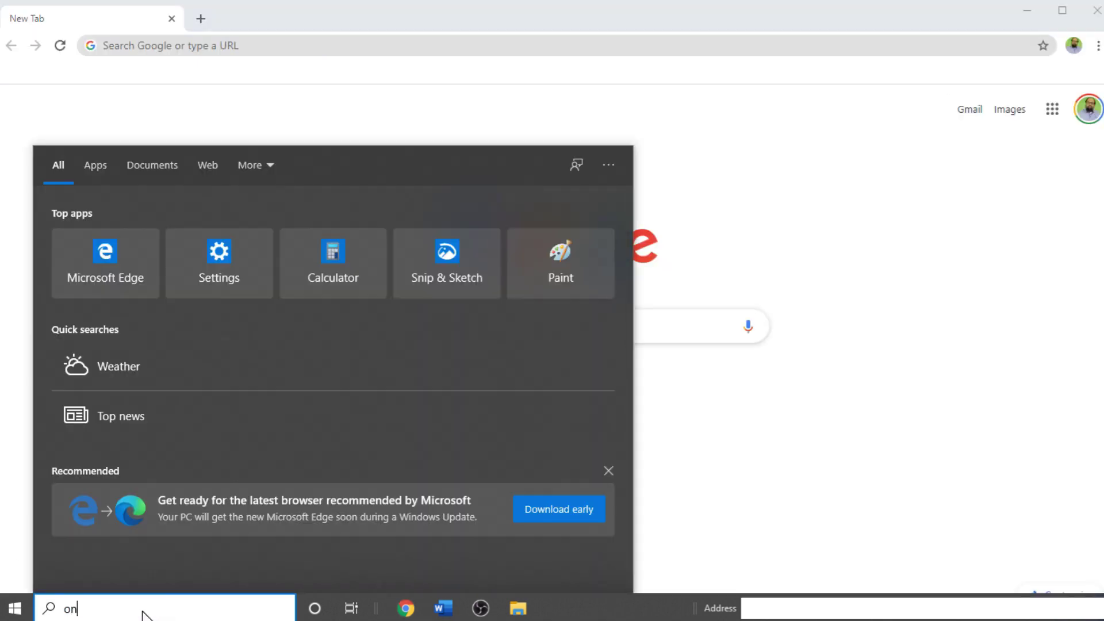
pyautogui.write('enote')
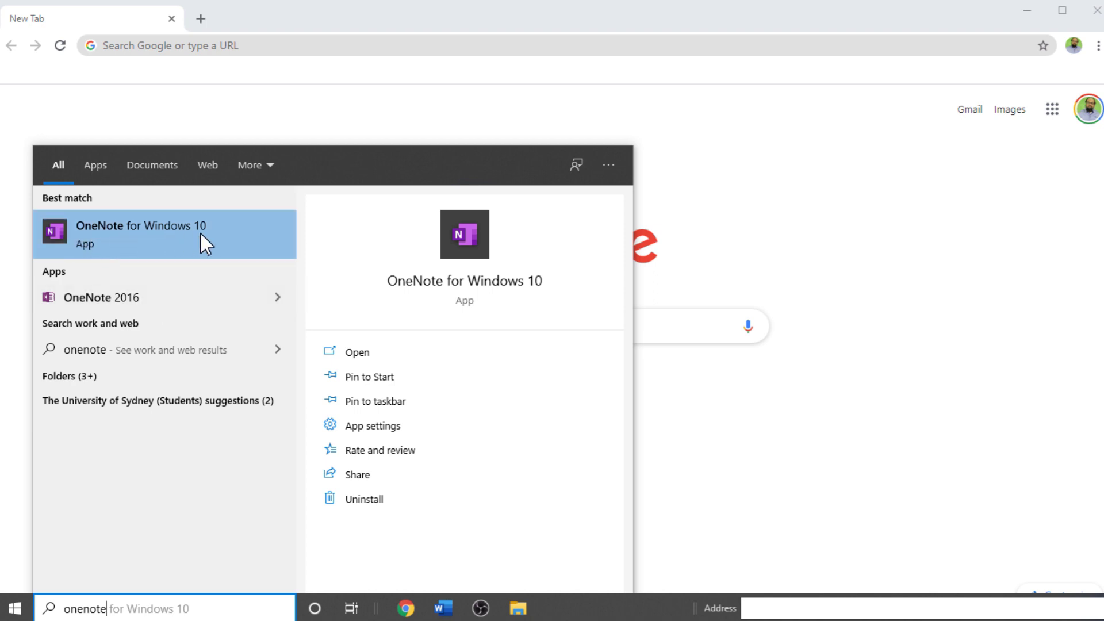
pyautogui.click(151, 226)
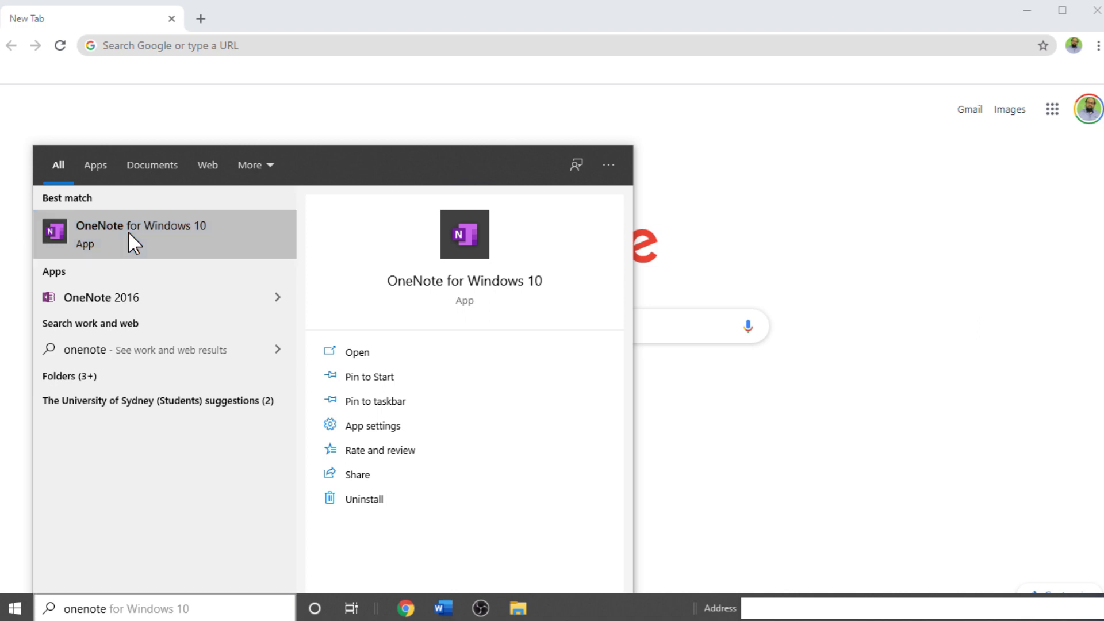
pyautogui.click(127, 230)
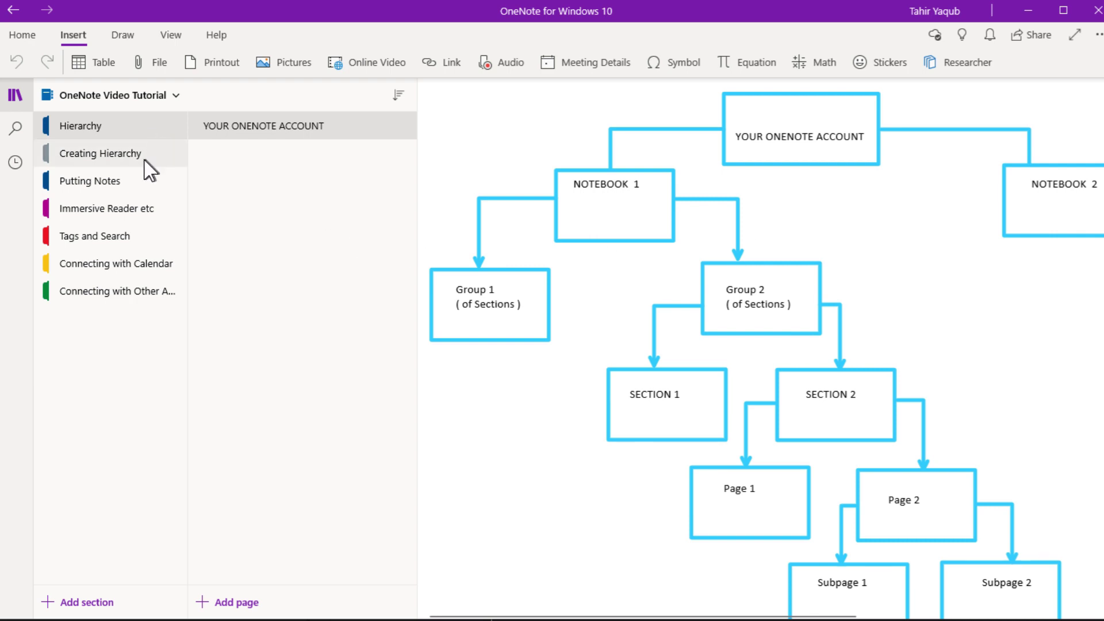
# Examine the hierarchy diagram from the OneNote account through notebooks, section groups, sections and pages down to the subpages.
pyautogui.click(88, 185)
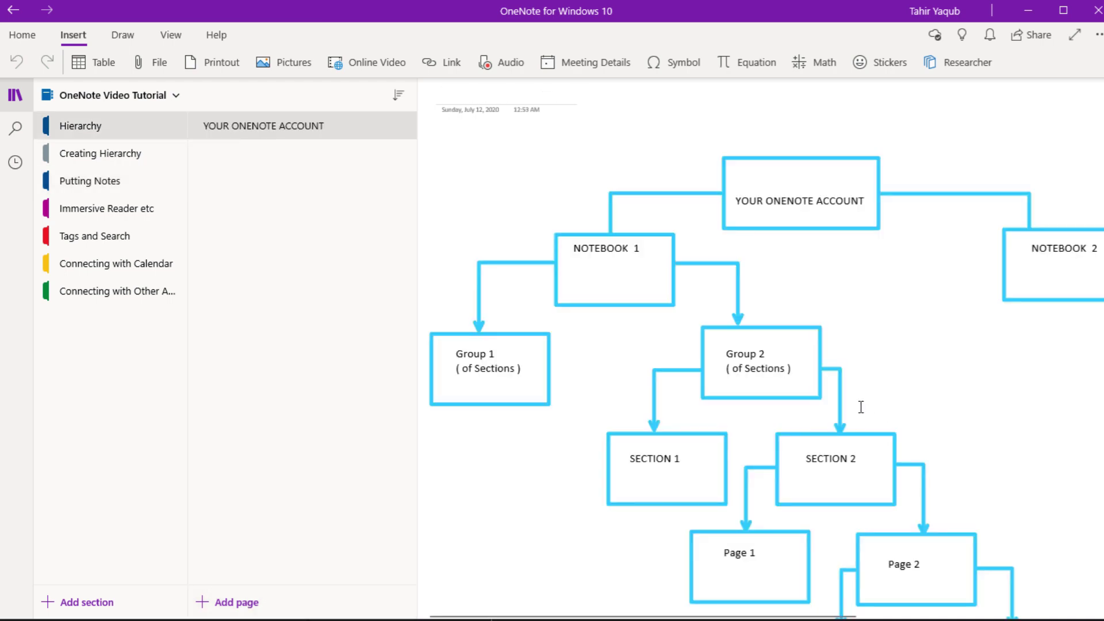
pyautogui.scroll(-1, 1098, 356)
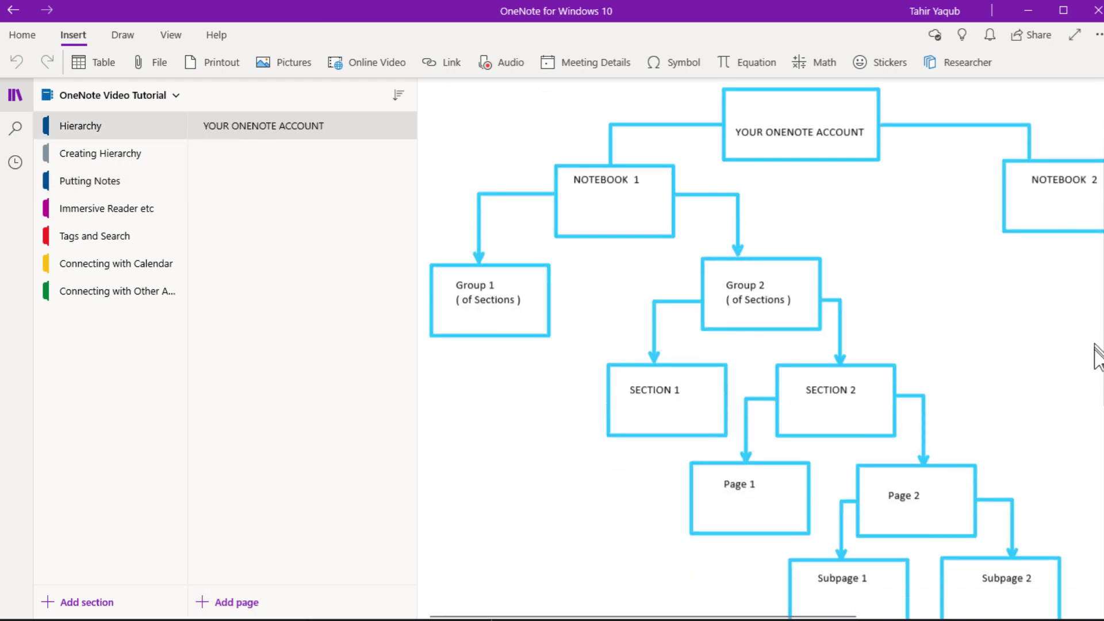
pyautogui.scroll(-2, 1099, 356)
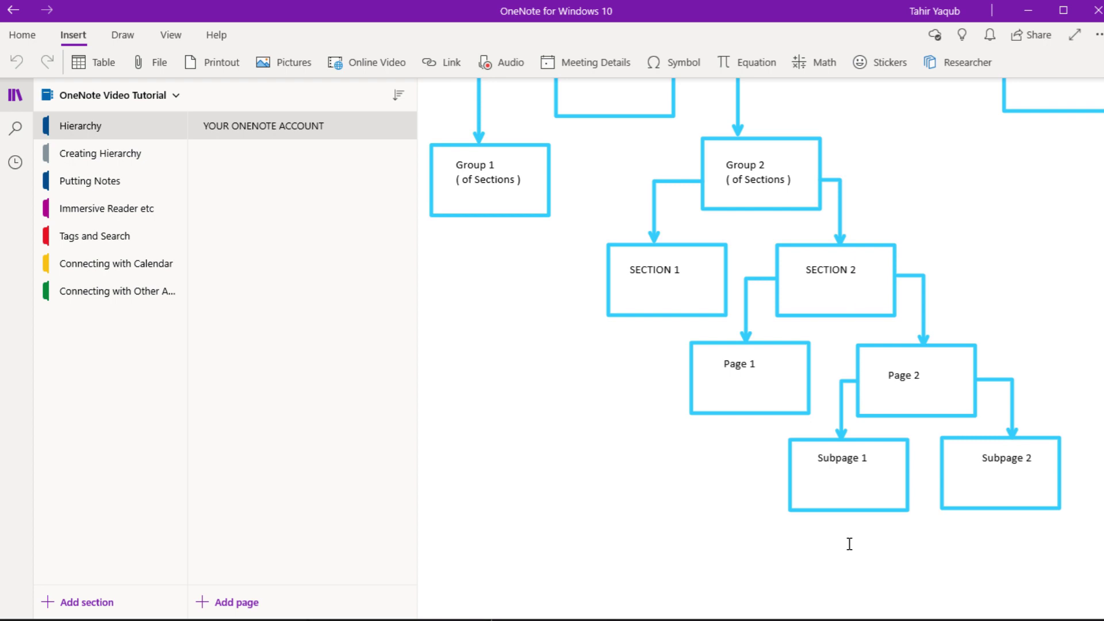
pyautogui.scroll(1, 452, 232)
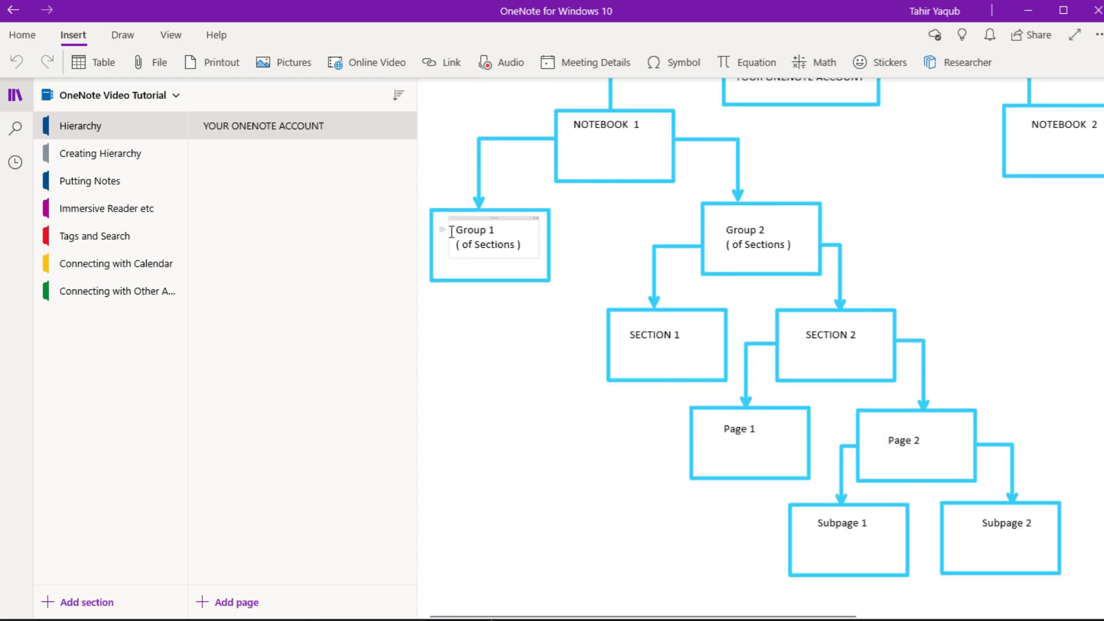
pyautogui.scroll(1, 451, 232)
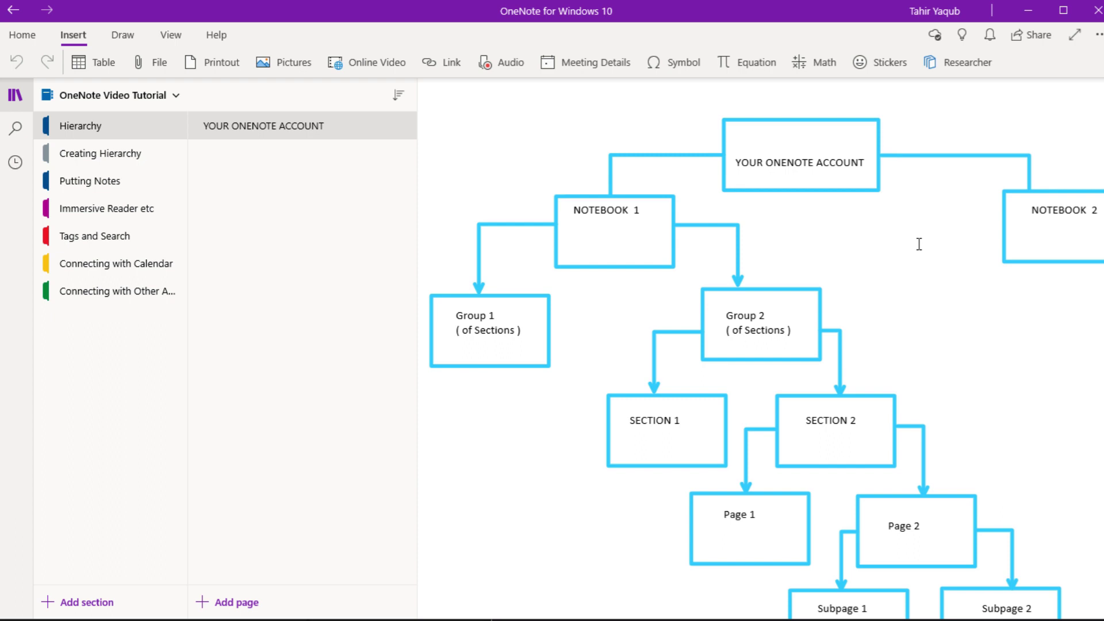
# Open the existing Video Ideas notebook from the list of more notebooks and display its sections.
pyautogui.click(78, 99)
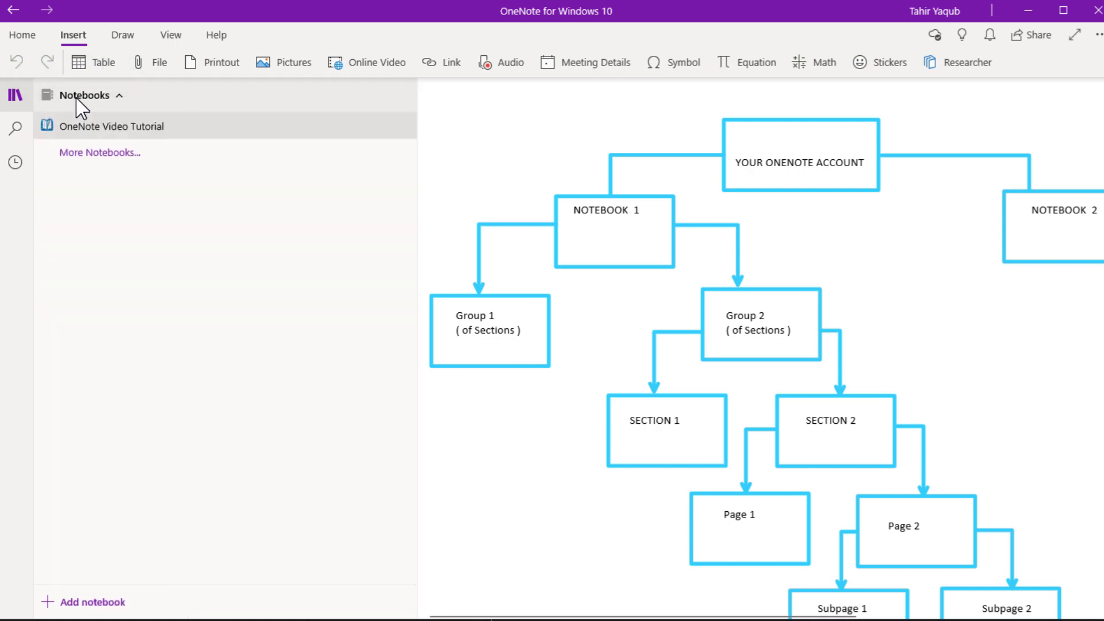
pyautogui.click(112, 155)
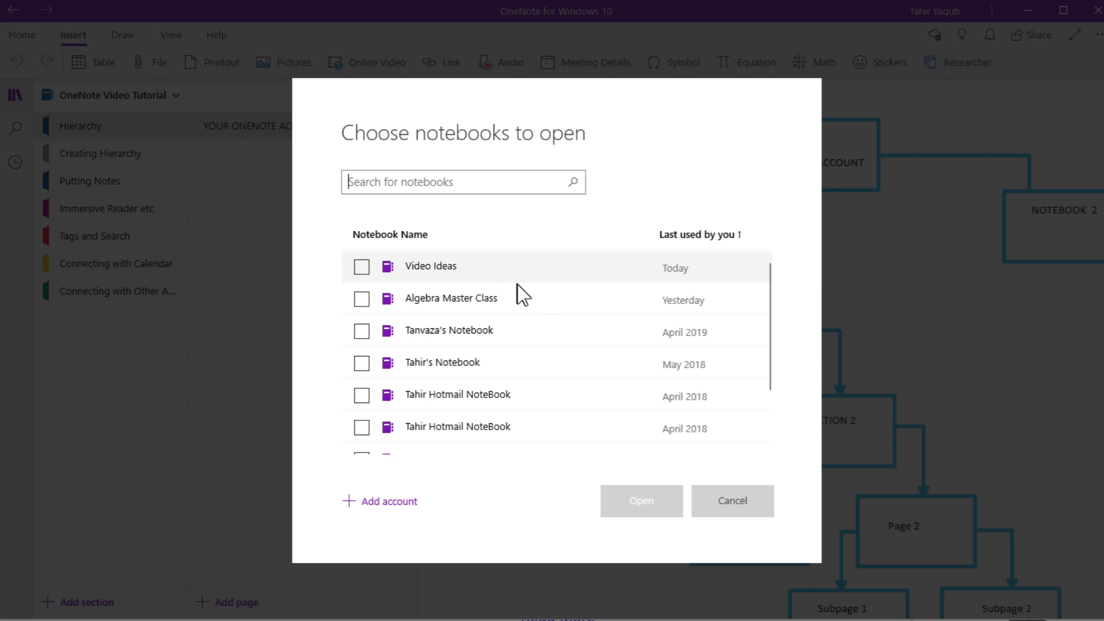
pyautogui.moveTo(538, 341)
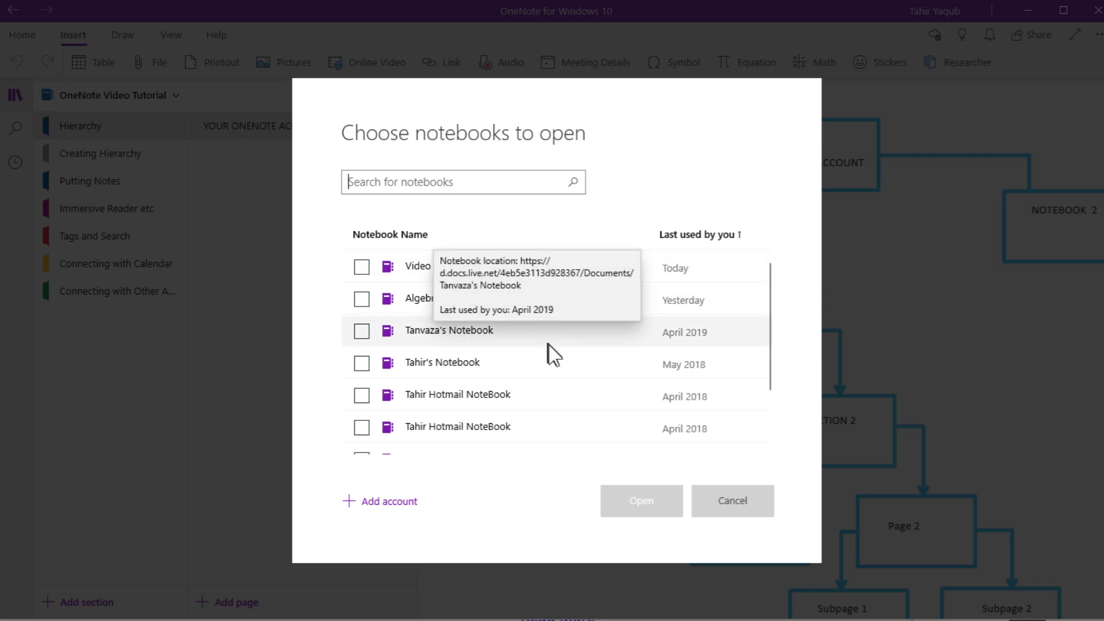
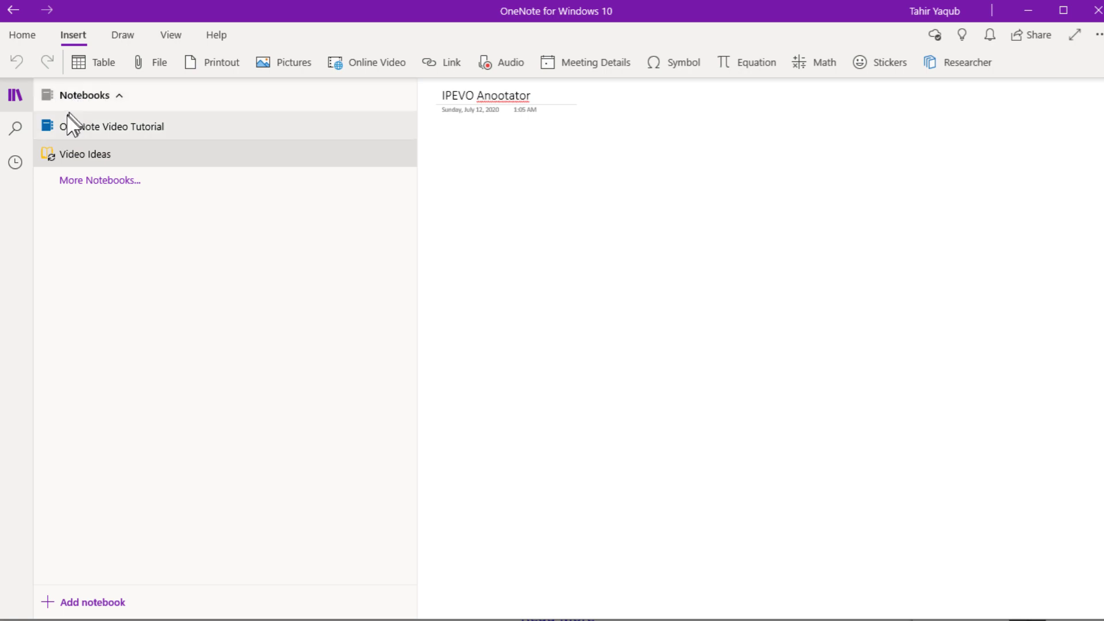
pyautogui.click(75, 158)
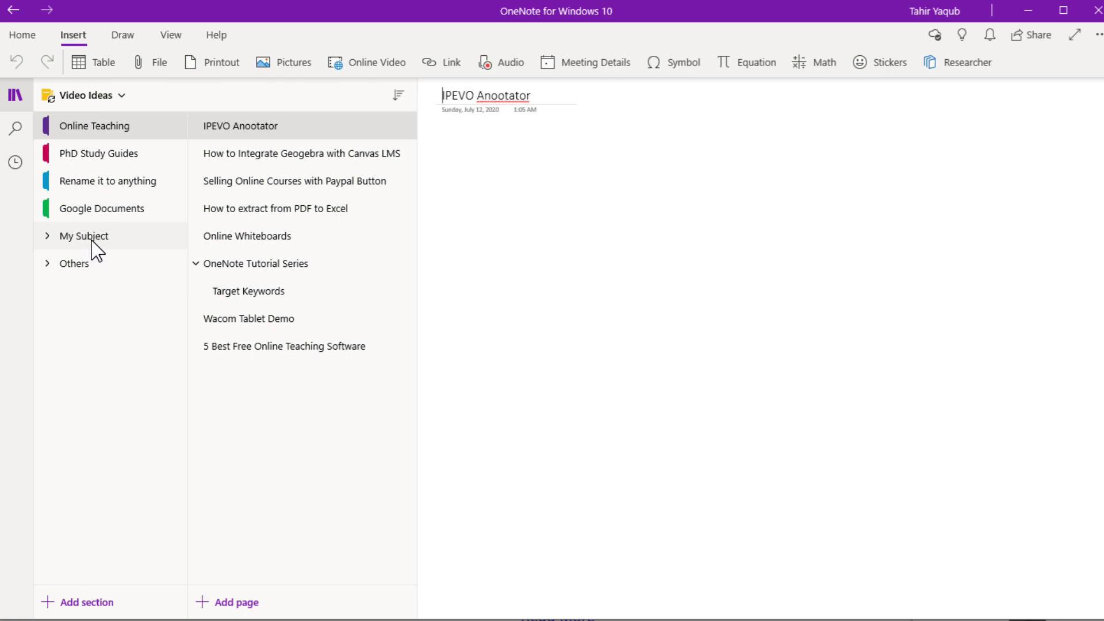
# Examine the My Subject and Others section groups and the OneNote Tutorial Series subpages in the Online Teaching section.
pyautogui.click(49, 236)
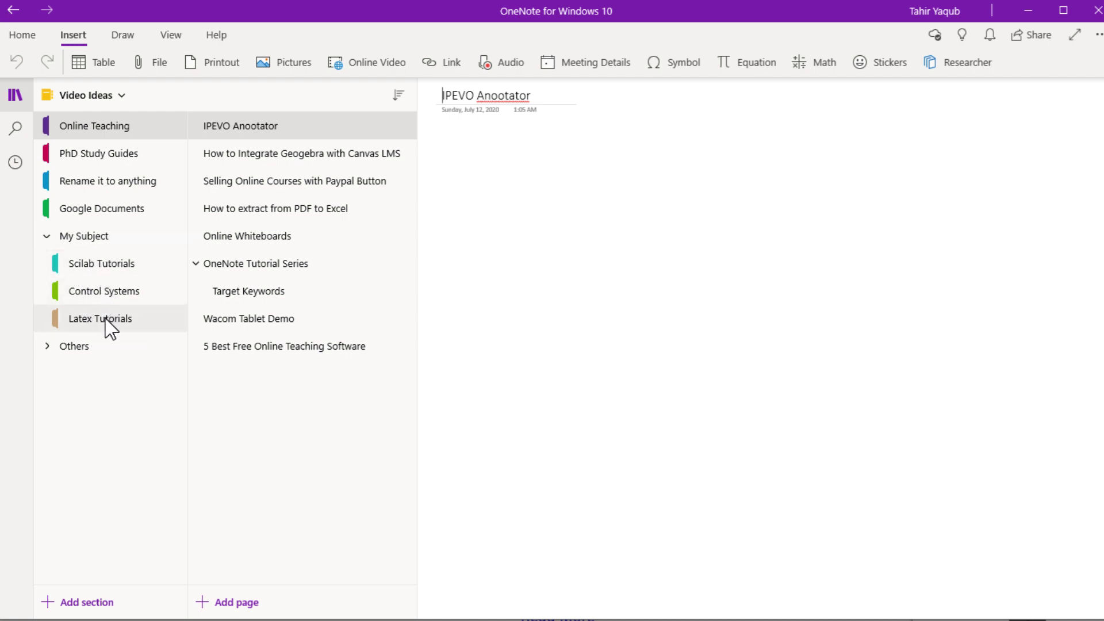
pyautogui.click(46, 350)
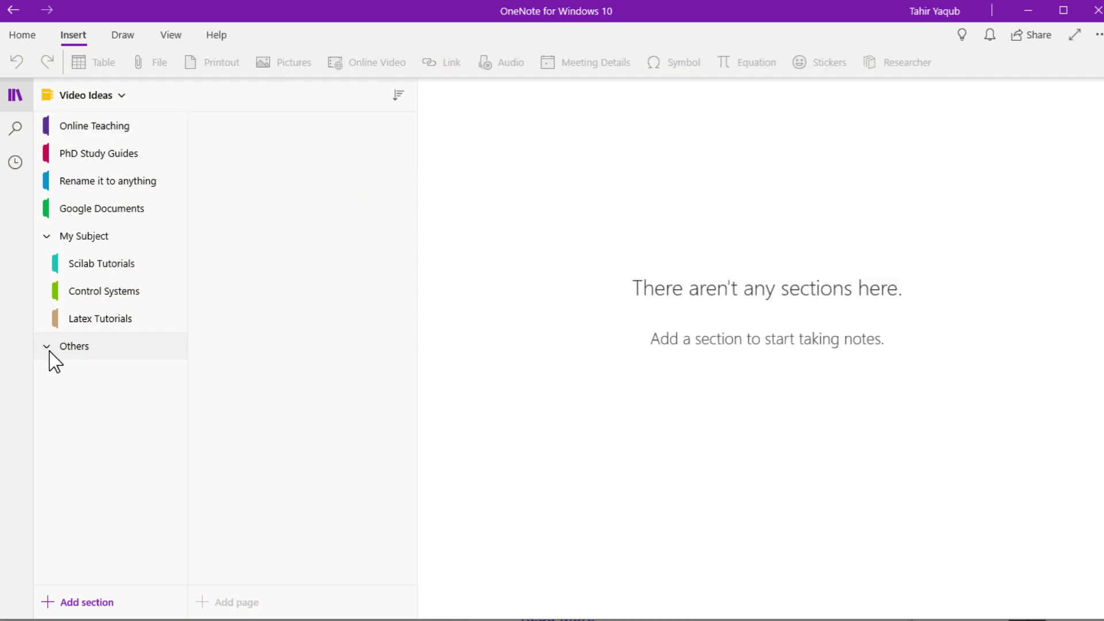
pyautogui.click(77, 359)
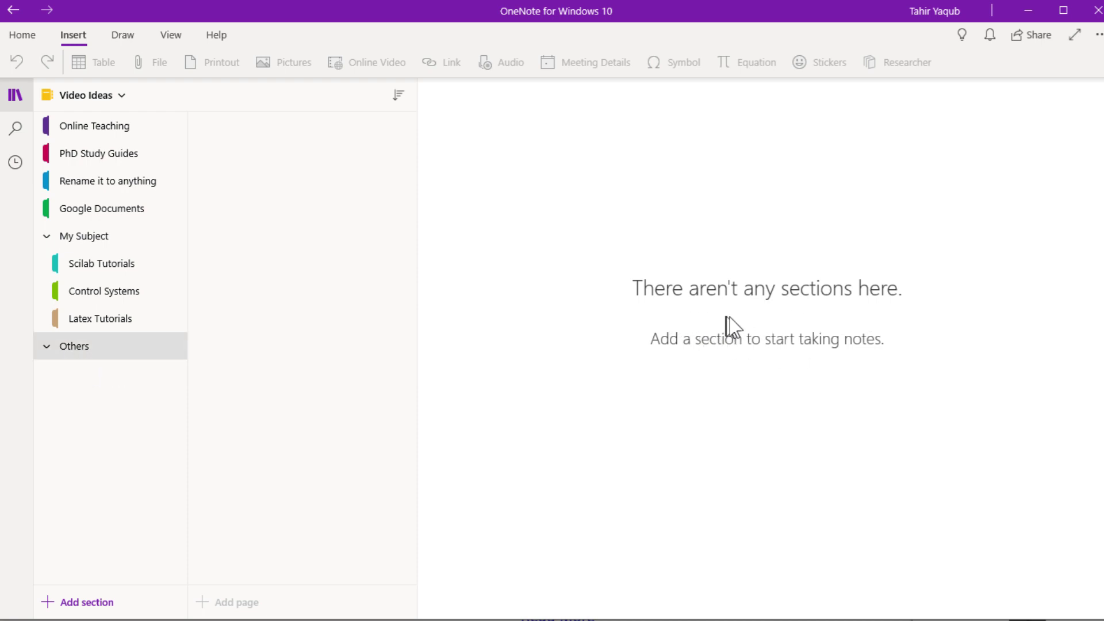
pyautogui.click(84, 130)
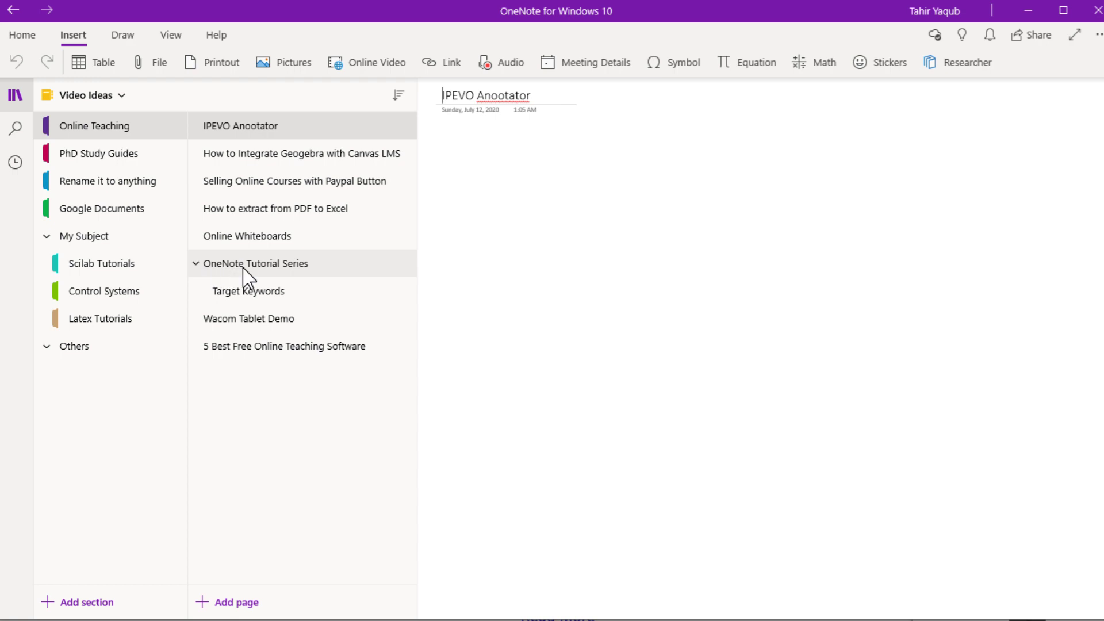
pyautogui.click(195, 265)
pyautogui.click(196, 264)
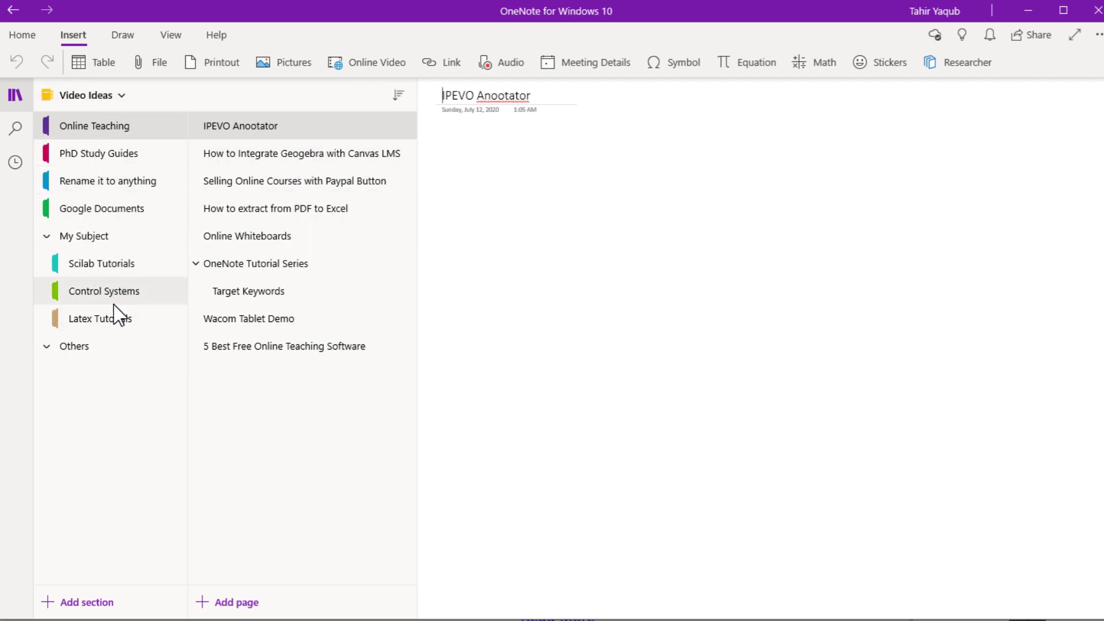
# Close the Video Ideas notebook.
pyautogui.click(97, 98)
pyautogui.rightClick(138, 167)
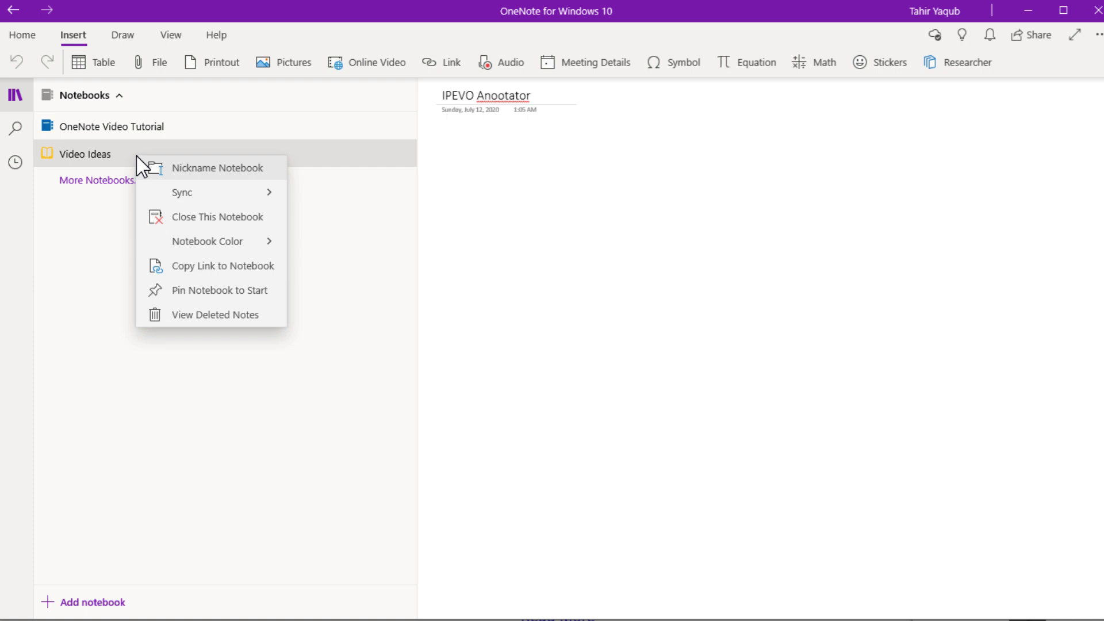
pyautogui.click(242, 218)
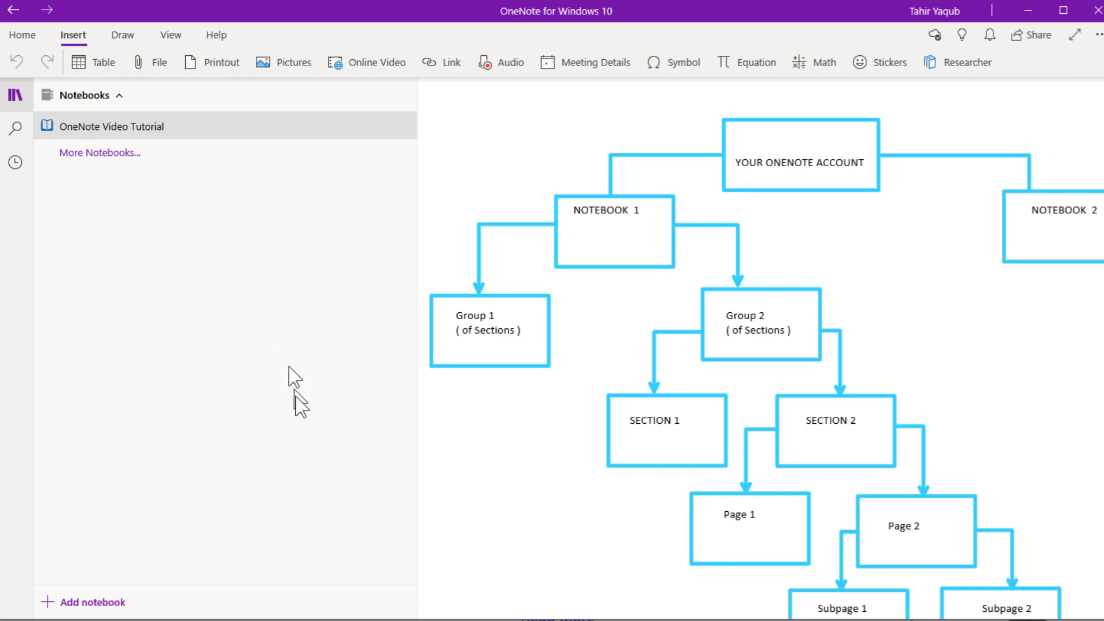
# Create a new notebook named "Test Notebook".
pyautogui.click(86, 604)
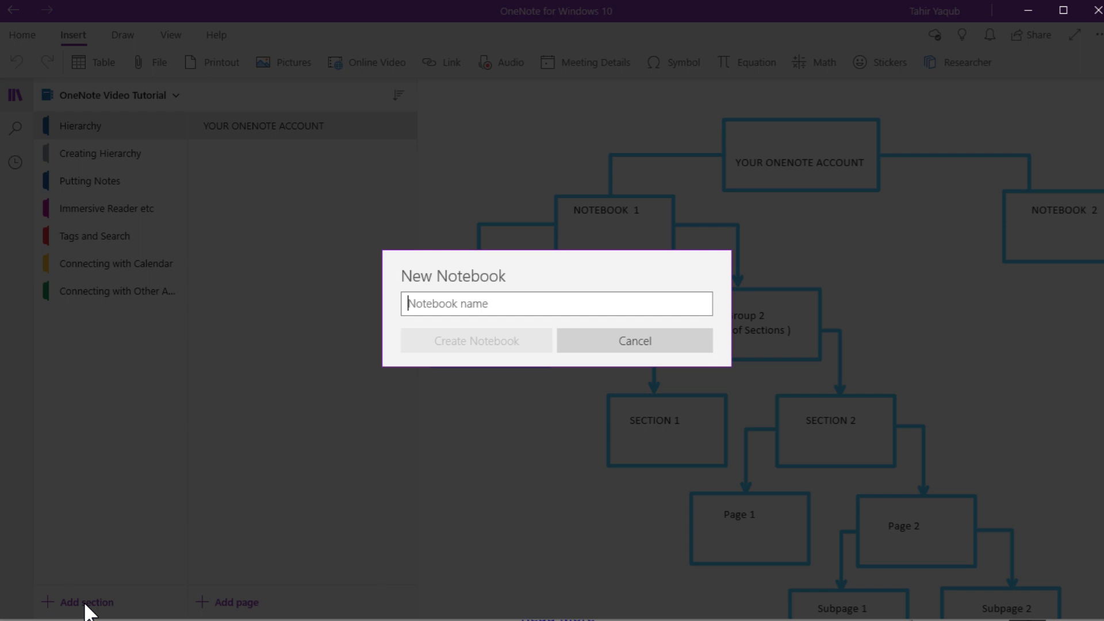
pyautogui.write('Test Notebook')
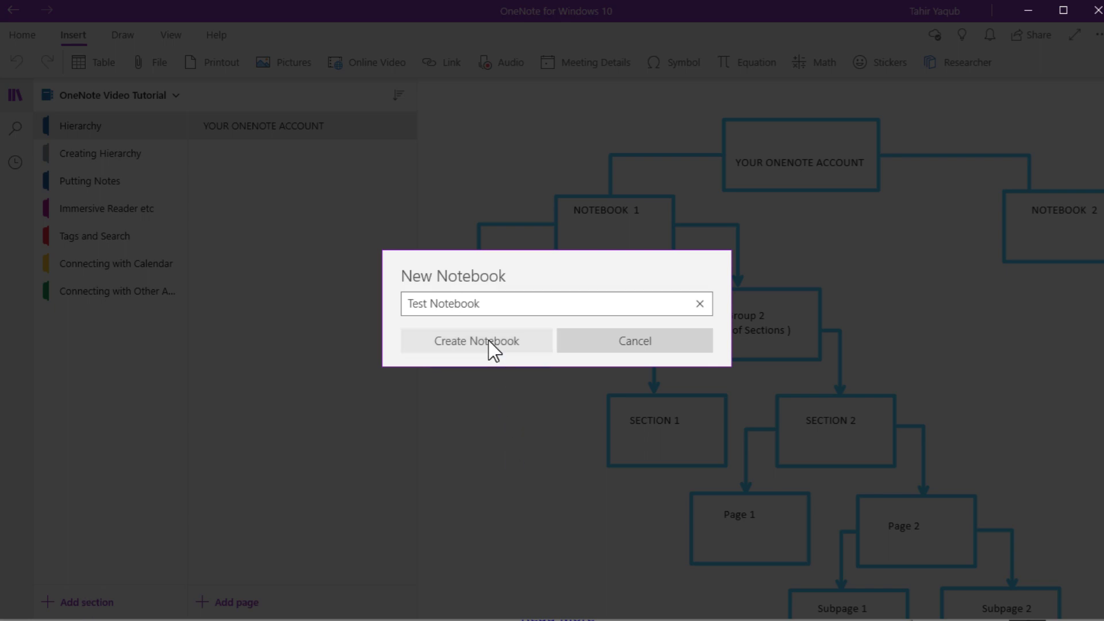
pyautogui.click(493, 345)
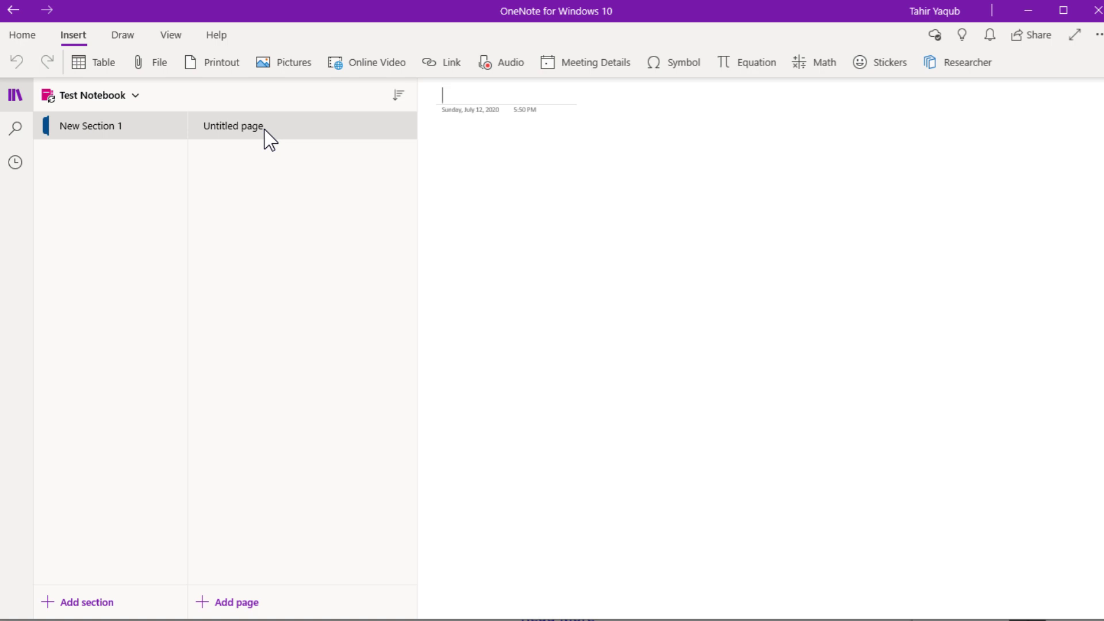
# Rename the new notebook's default section as "My First Section".
pyautogui.rightClick(111, 129)
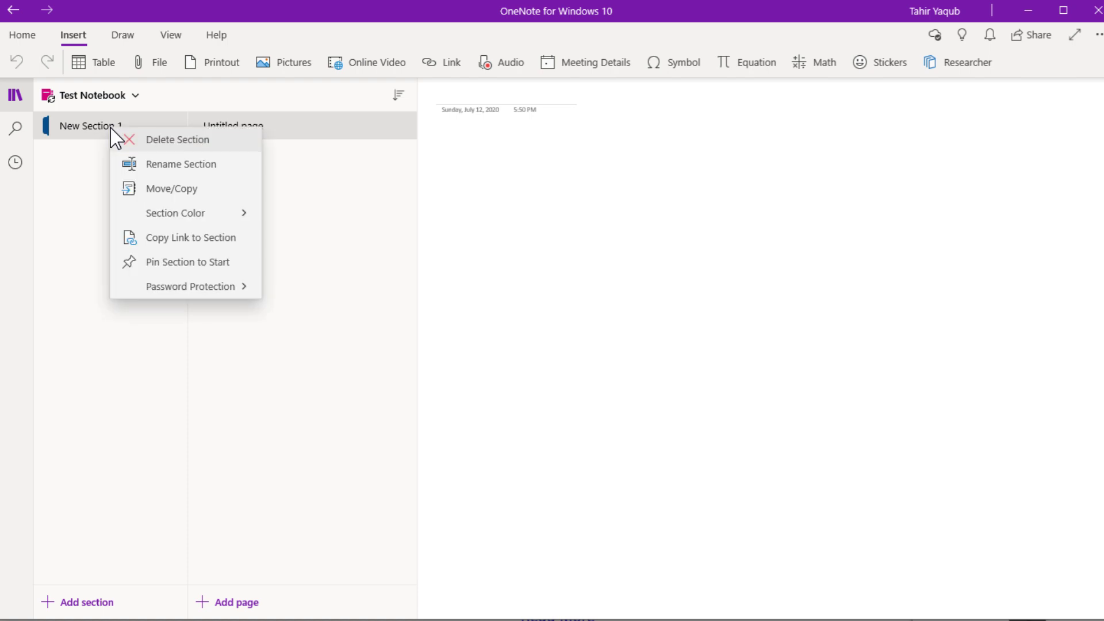
pyautogui.click(201, 168)
pyautogui.write('My First Section')
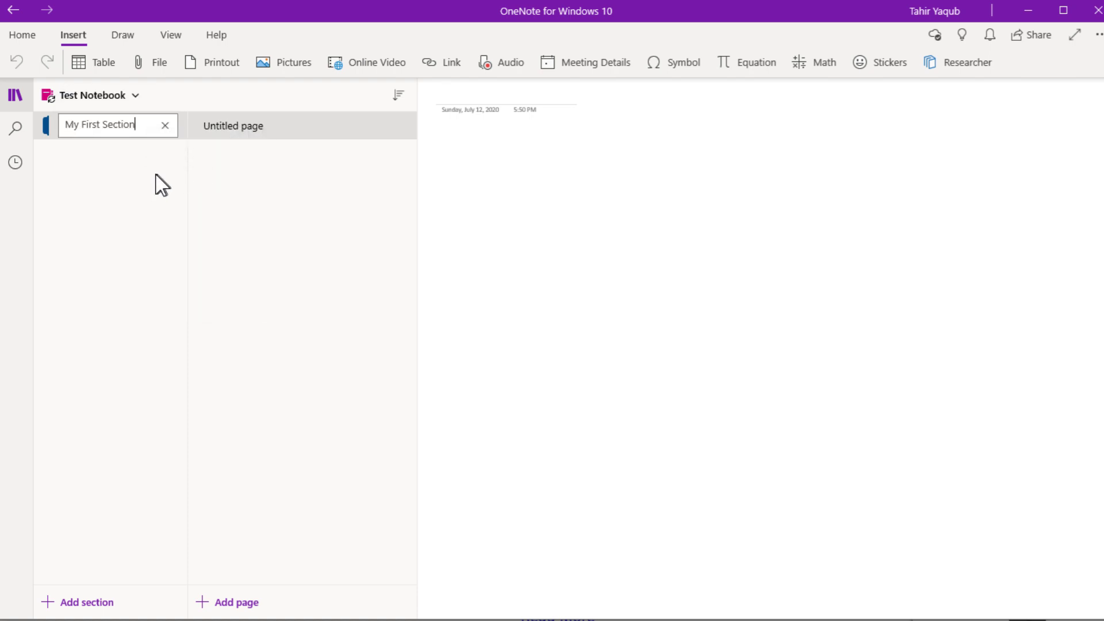
pyautogui.press('Return')
# Rename the untitled page as "Page-1" and add a second page titled "Page-2" to My First Section.
pyautogui.click(270, 128)
pyautogui.rightClick(270, 127)
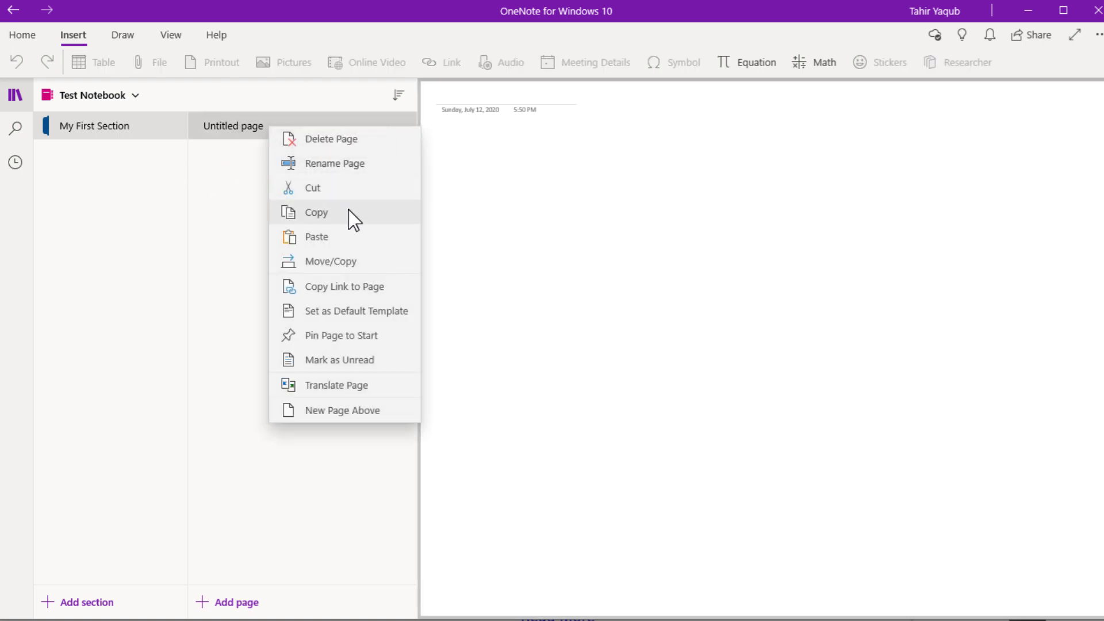
pyautogui.click(345, 166)
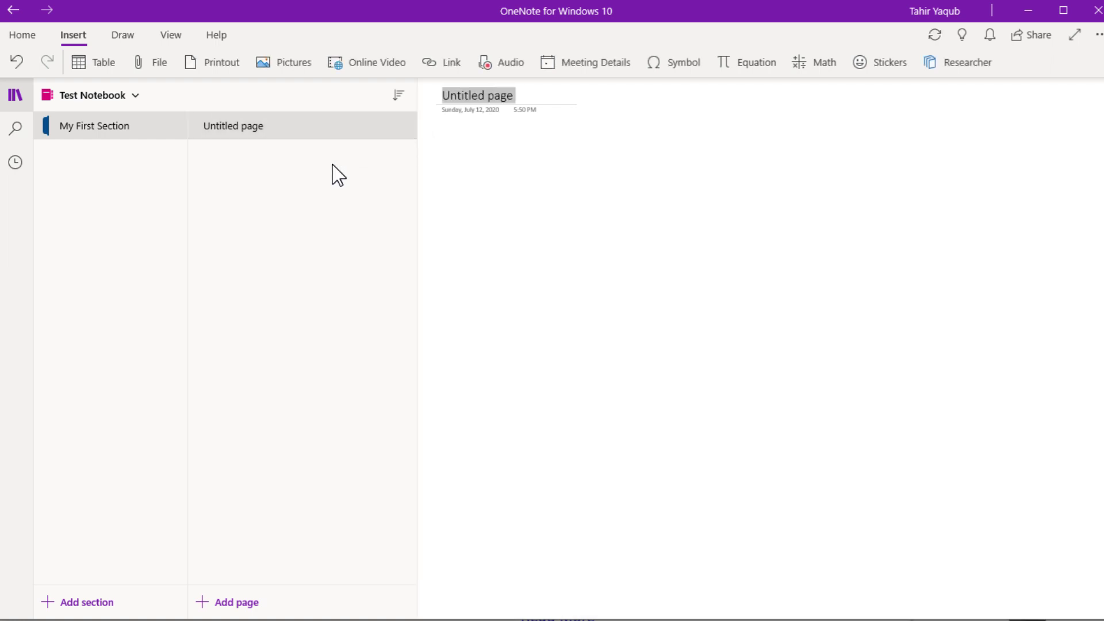
pyautogui.write('Page-1')
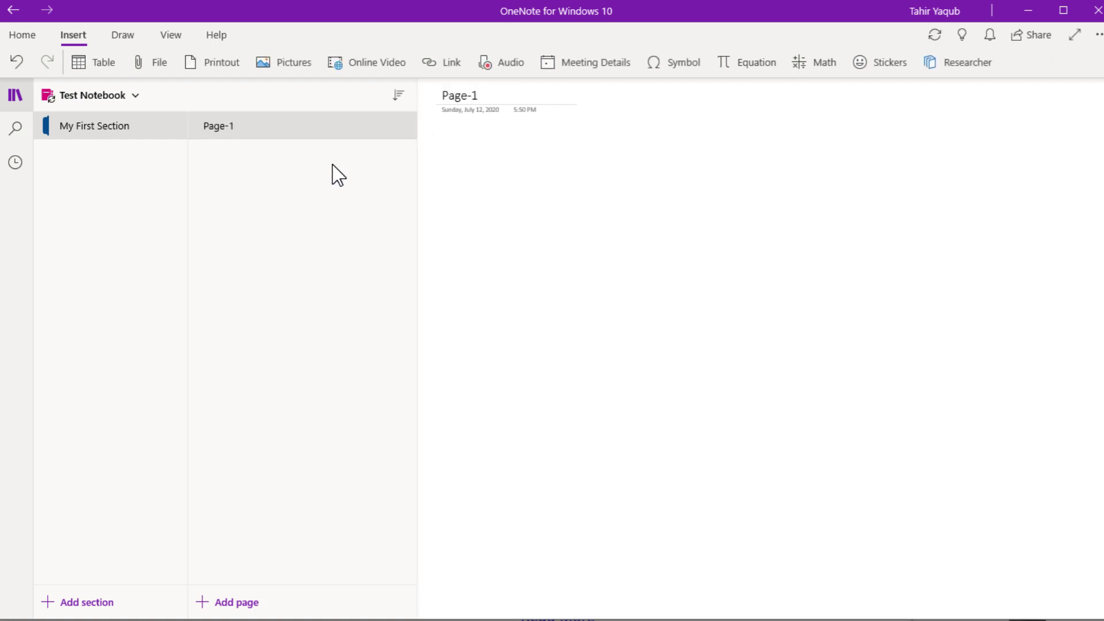
pyautogui.click(251, 602)
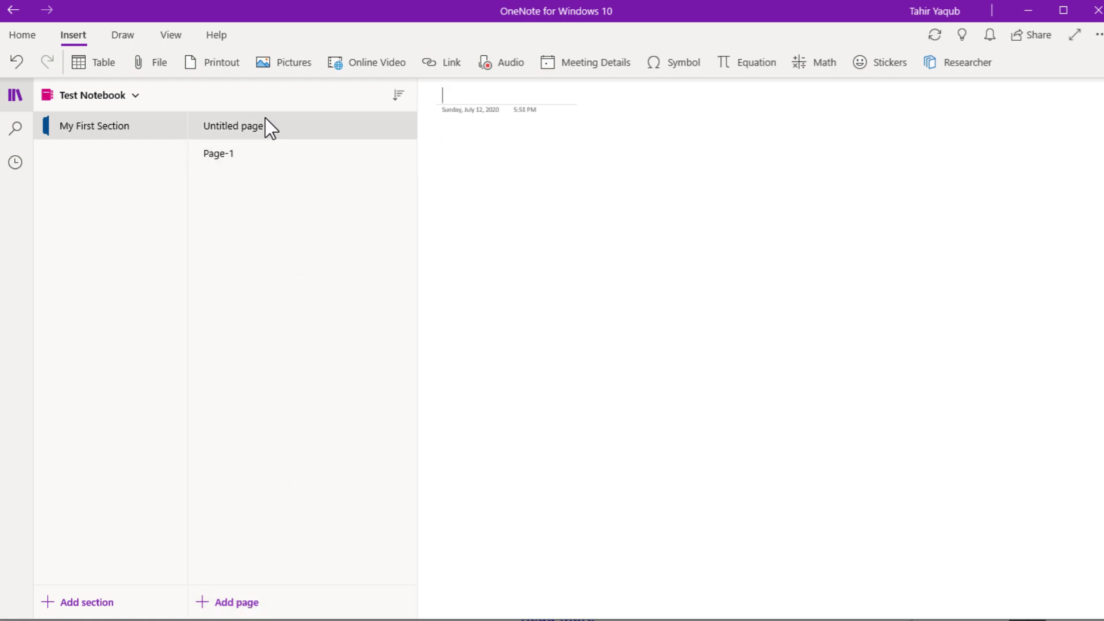
pyautogui.write('Page-2')
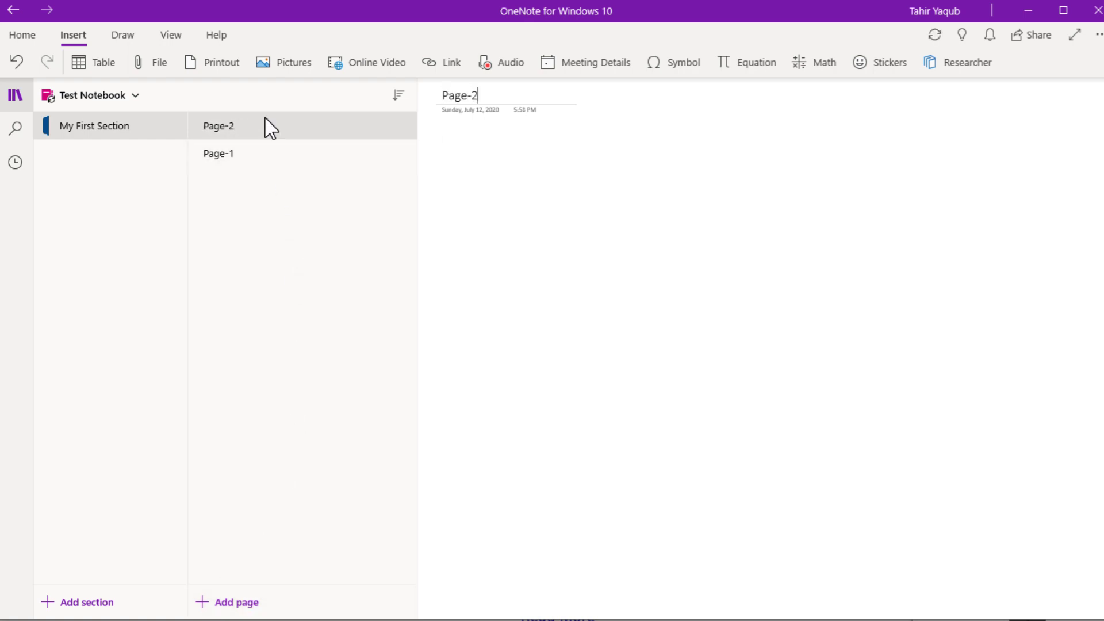
# Make Page-1 a subpage of Page-2 and open Page-2.
pyautogui.click(236, 155)
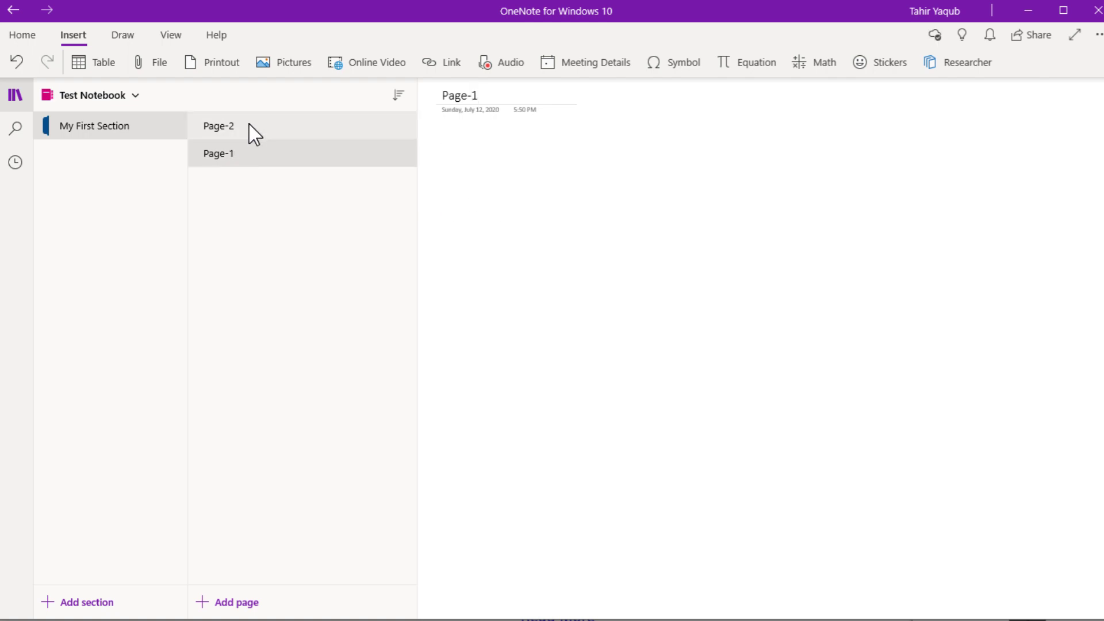
pyautogui.rightClick(248, 156)
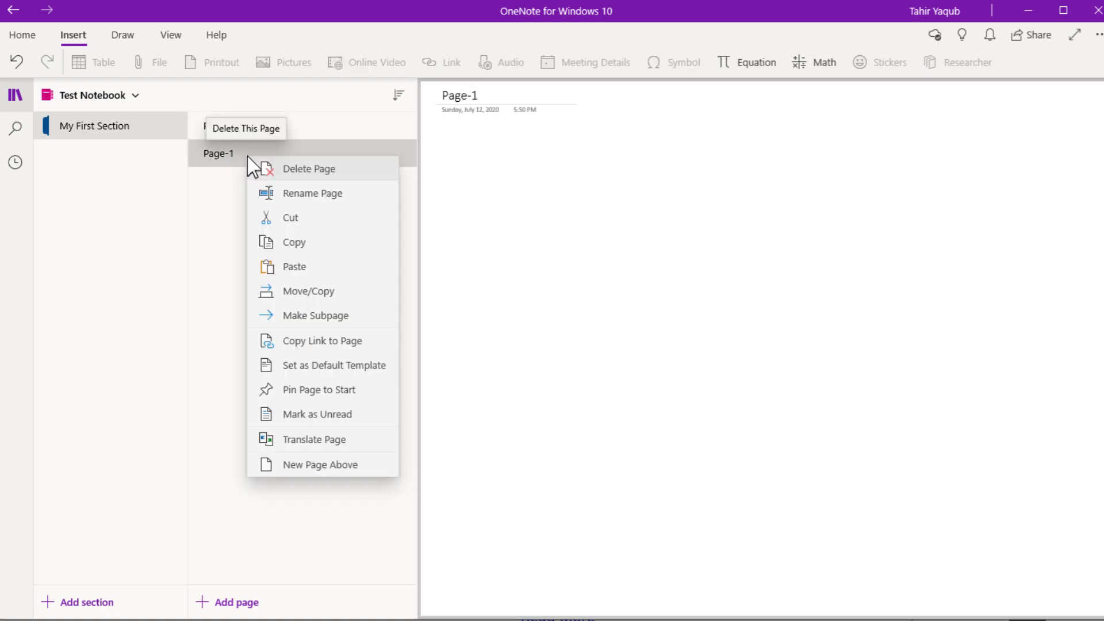
pyautogui.click(322, 328)
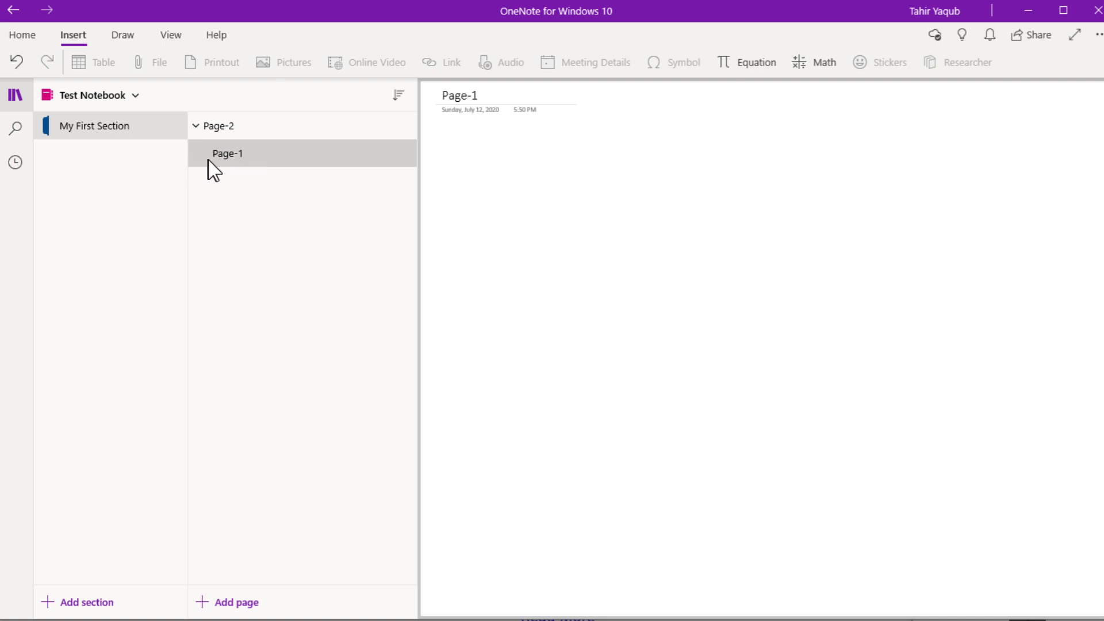
pyautogui.click(229, 127)
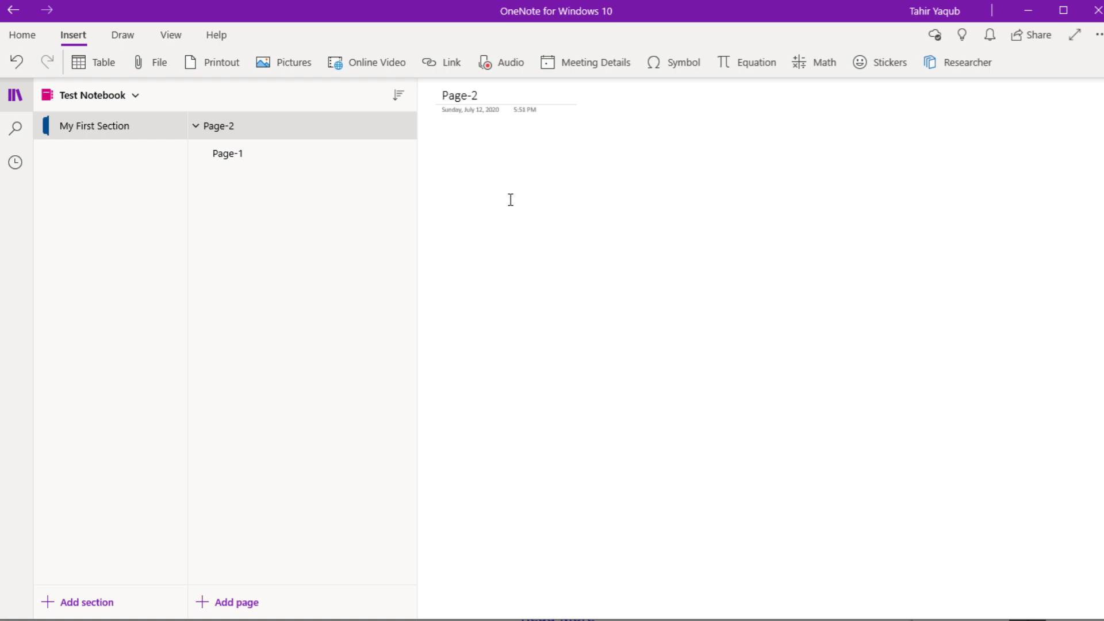
# Insert a table with three columns and two rows on Page-2 and enter 12 and 23 in its first two cells.
pyautogui.click(104, 65)
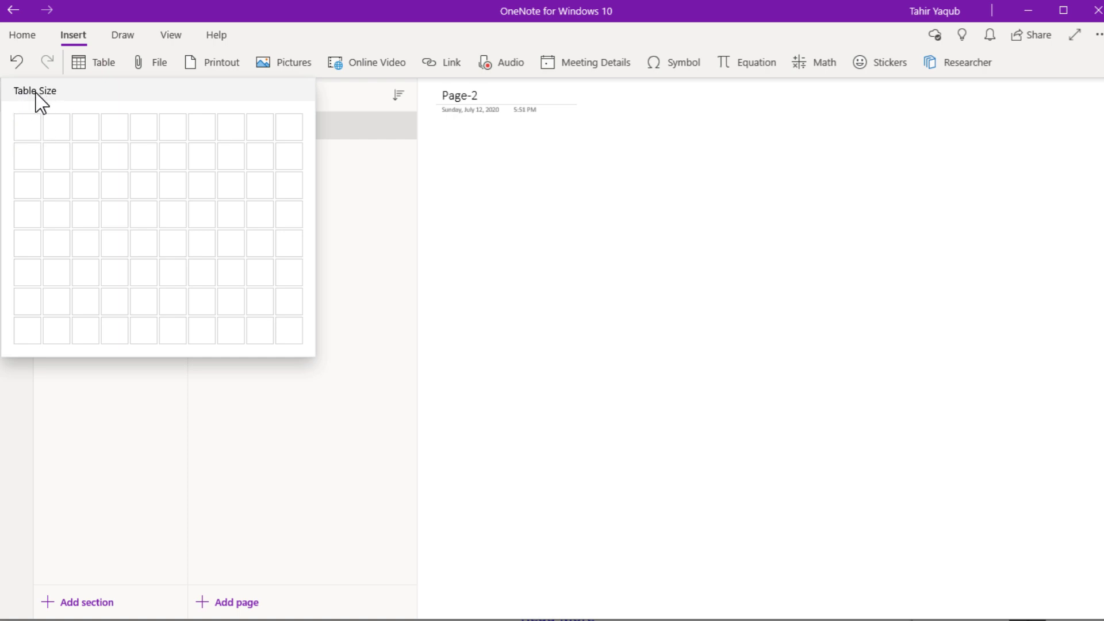
pyautogui.click(80, 156)
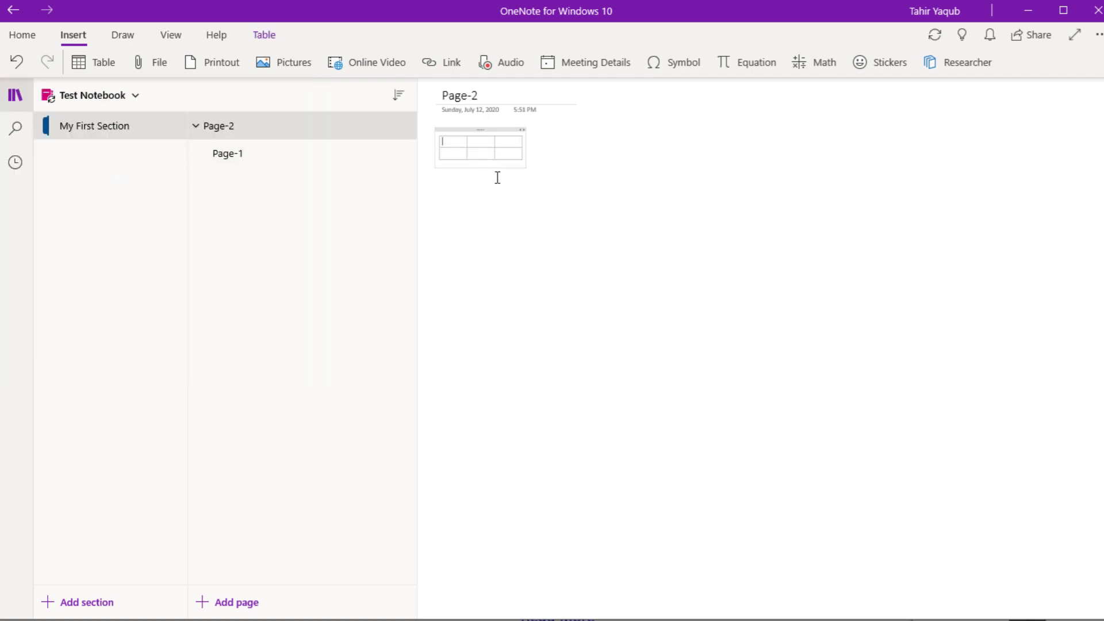
pyautogui.write('12')
pyautogui.click(488, 143)
pyautogui.write('23')
# Add the note "Start Typing" below the table and set its font size to 25.
pyautogui.click(555, 208)
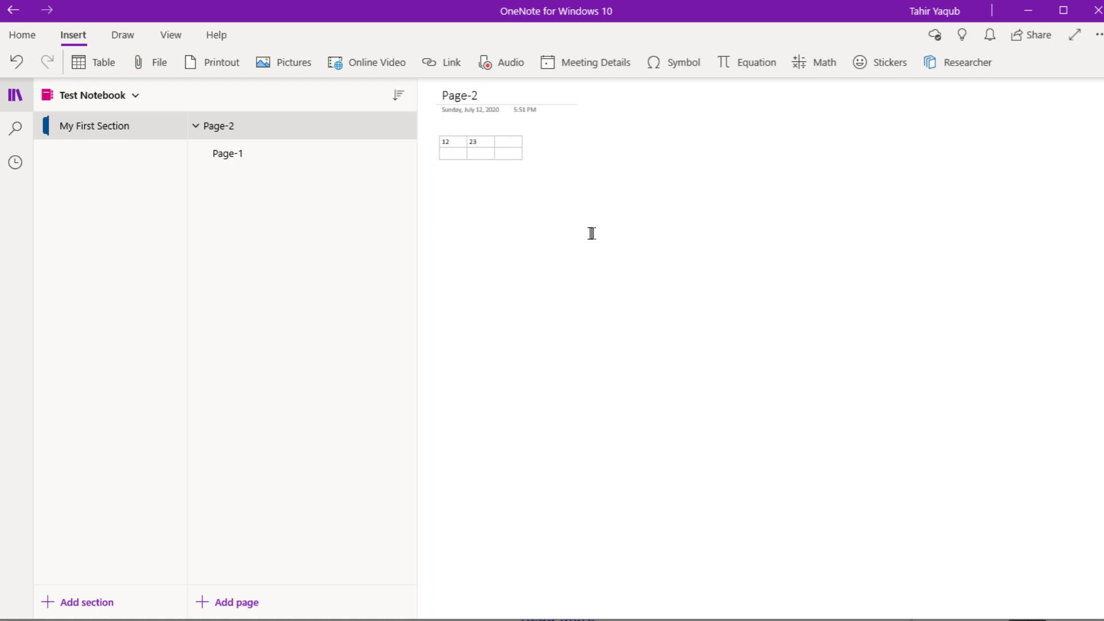
pyautogui.write('Start Typing')
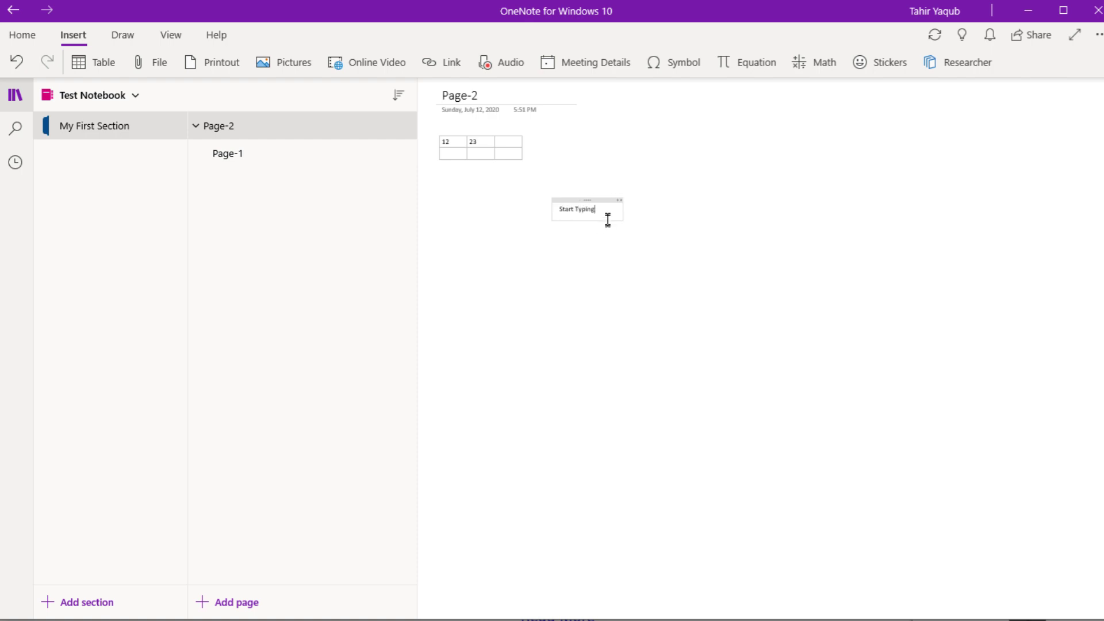
pyautogui.moveTo(608, 209); pyautogui.dragTo(554, 206)
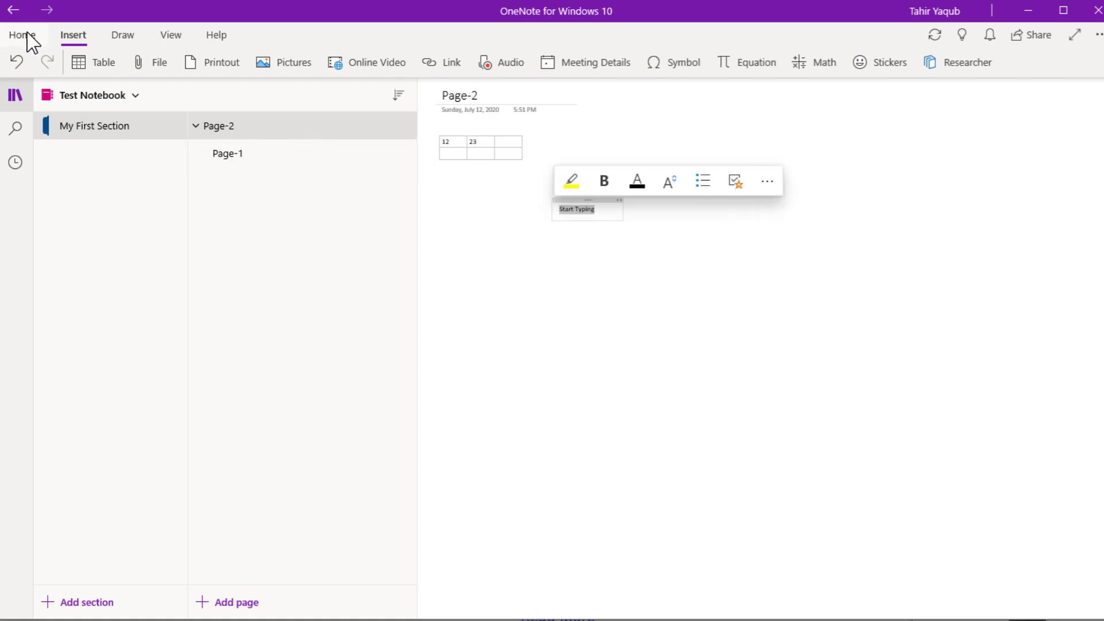
pyautogui.click(23, 35)
pyautogui.click(196, 61)
pyautogui.write('25')
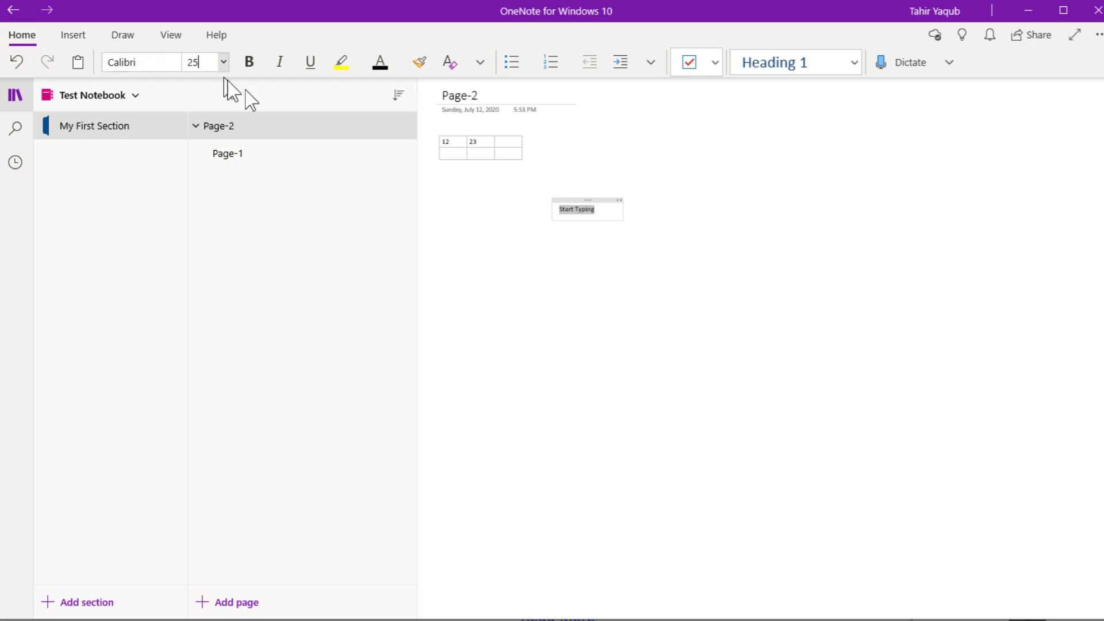
pyautogui.press('Return')
pyautogui.click(780, 377)
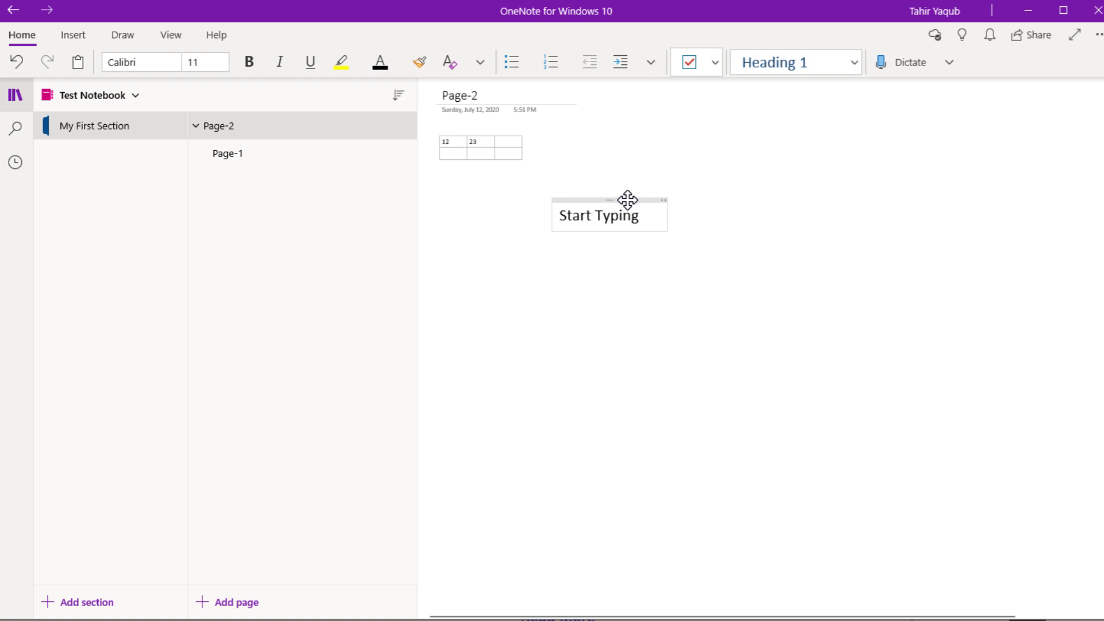
# Move the "Start Typing" note directly under the table and replace it with A-PDF-File-1.pdf inserted as an attachment.
pyautogui.moveTo(627, 200); pyautogui.dragTo(500, 199)
pyautogui.click(82, 43)
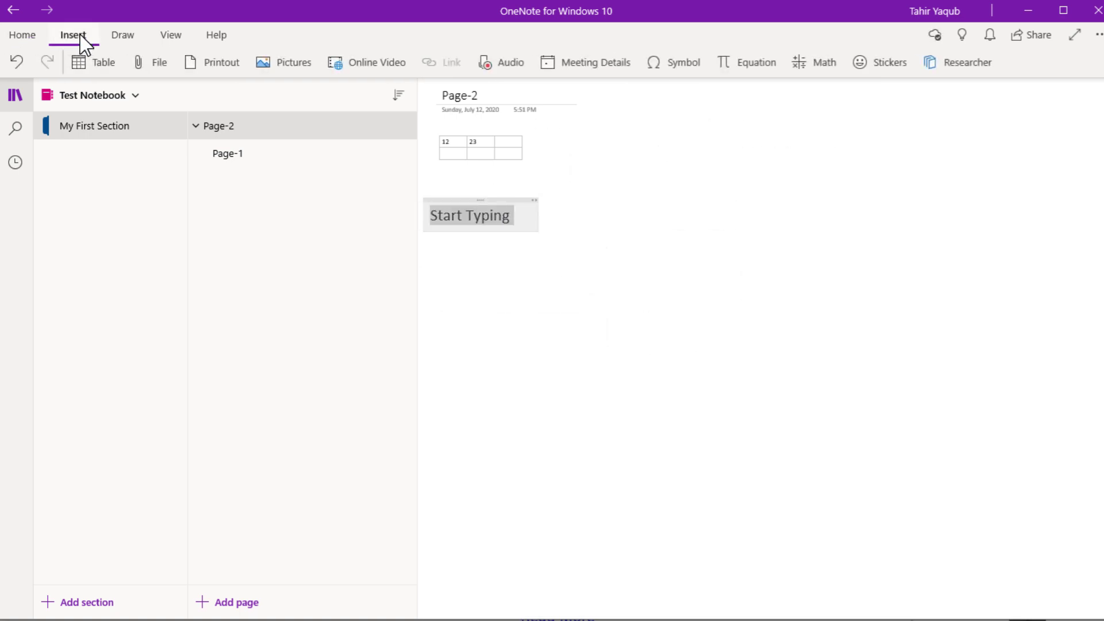
pyautogui.click(159, 64)
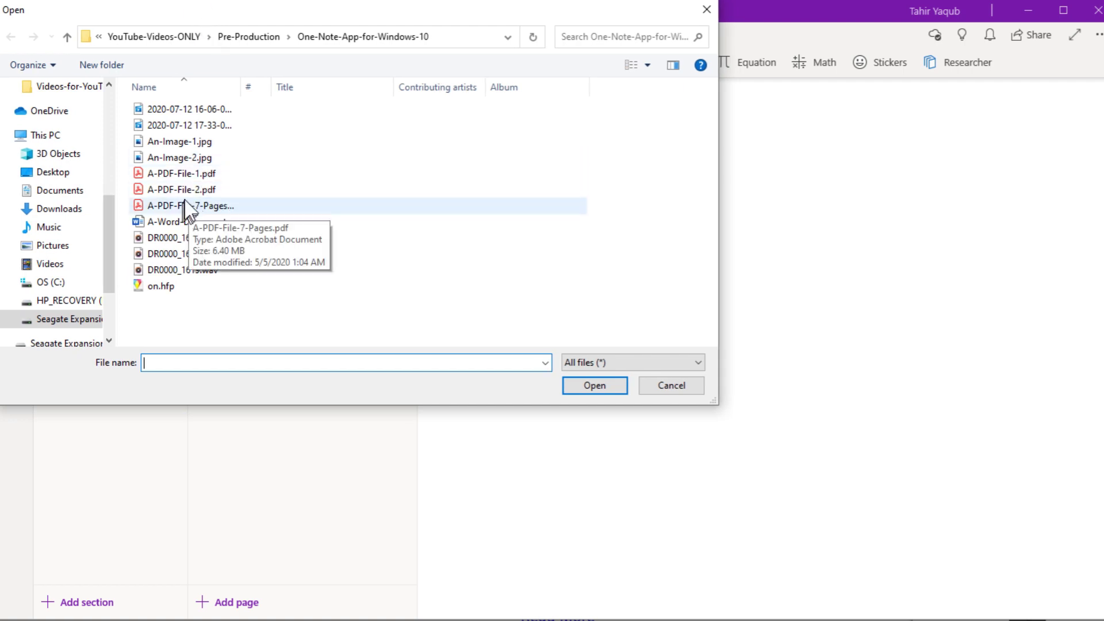
pyautogui.click(189, 174)
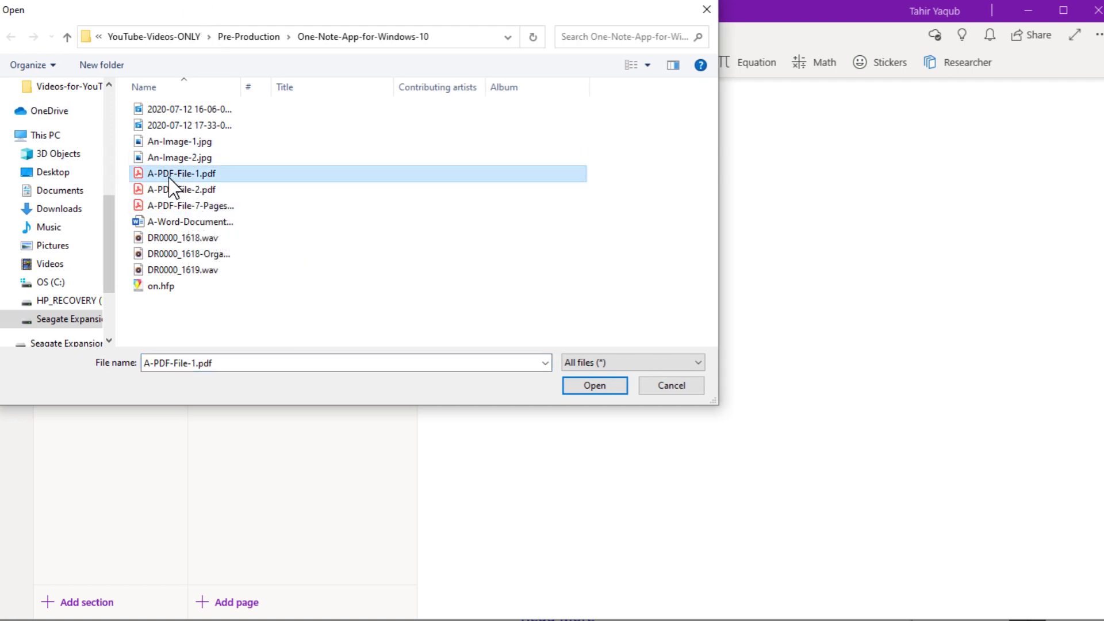
pyautogui.click(610, 391)
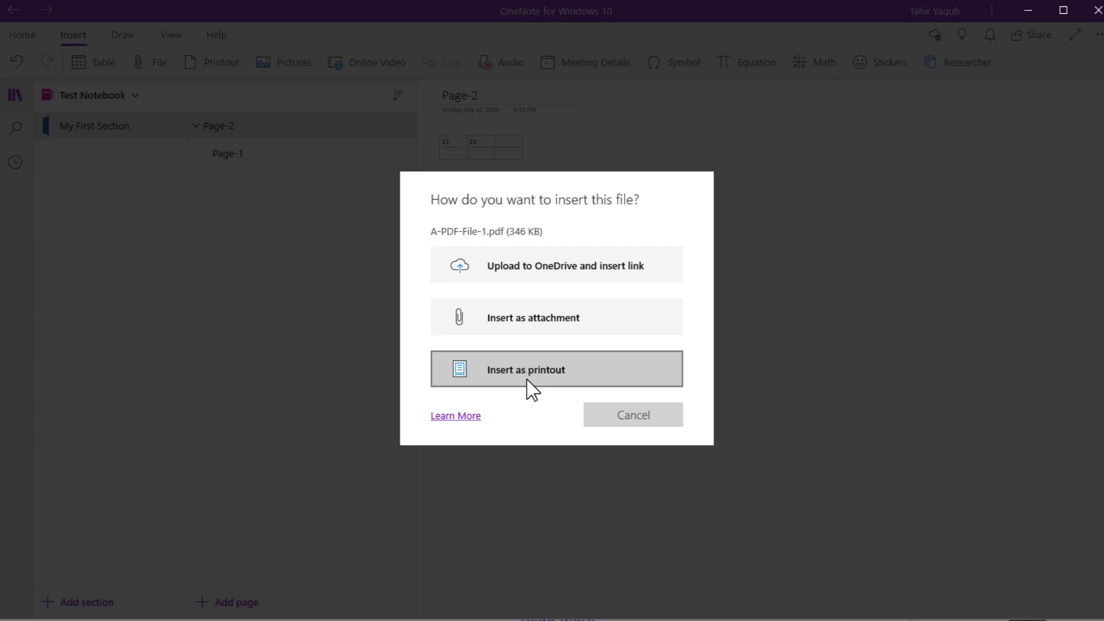
pyautogui.click(545, 330)
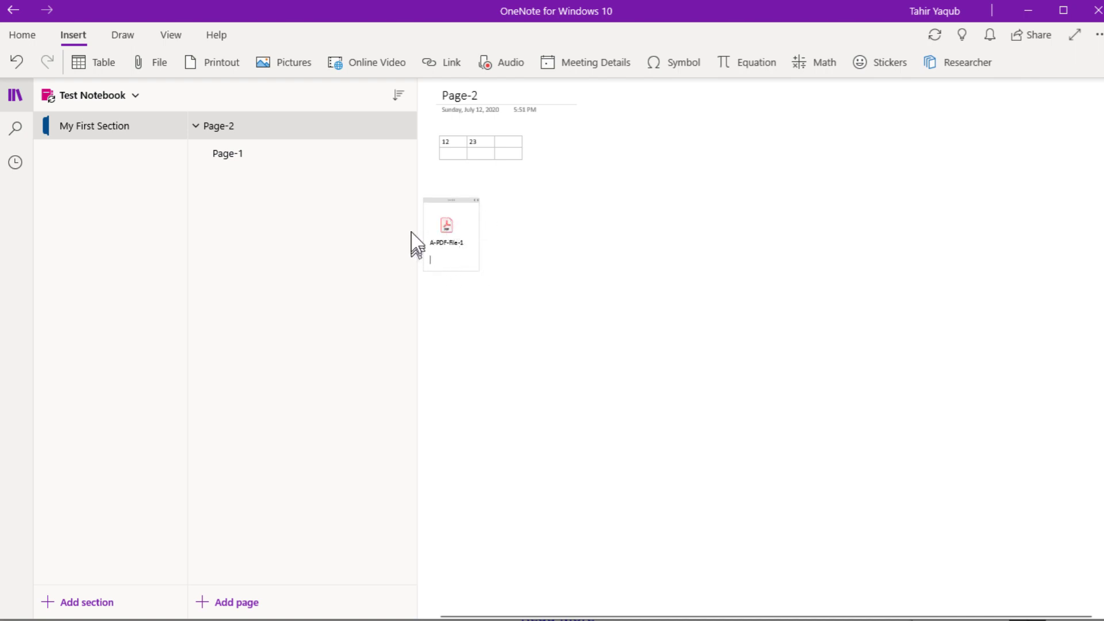
# Open the attached A-PDF-File-1 from the page to view it in Acrobat Reader and close the document.
pyautogui.click(443, 225)
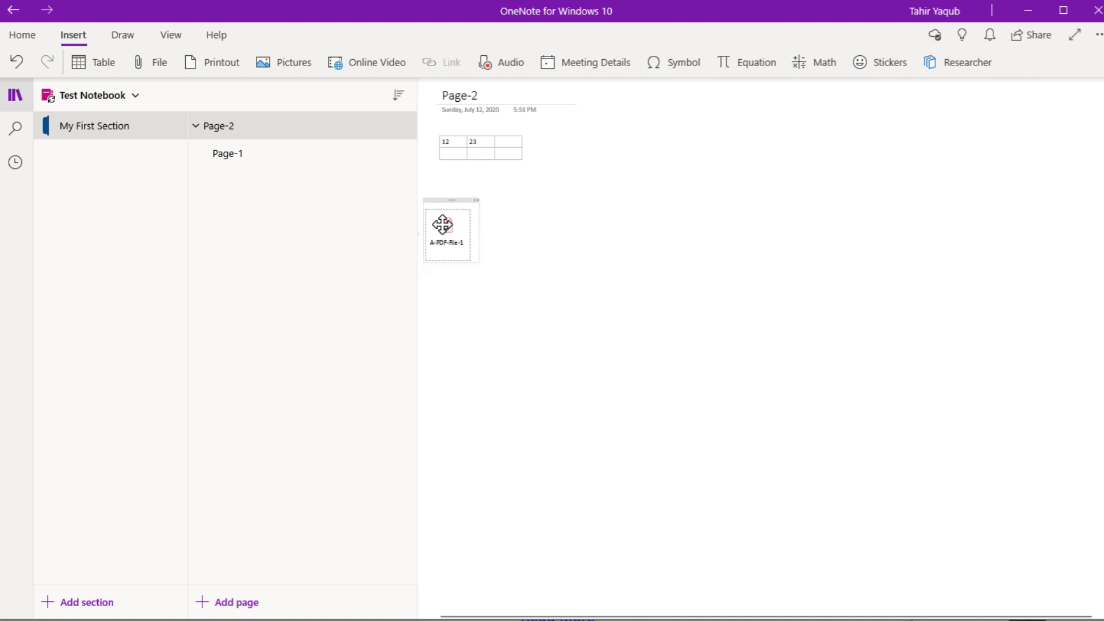
pyautogui.doubleClick(443, 224)
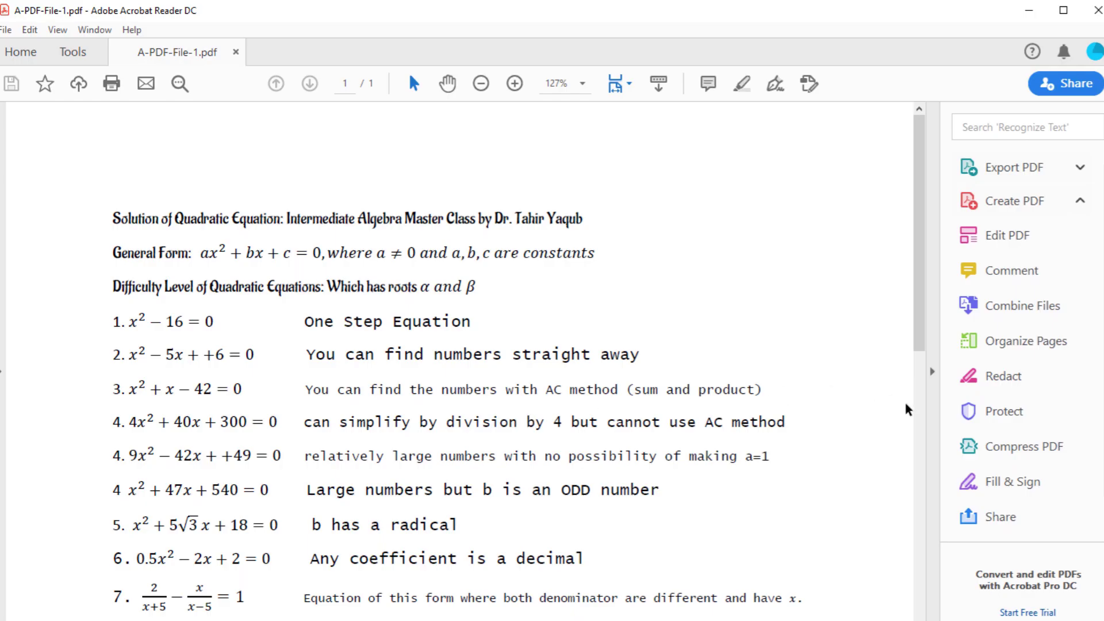
pyautogui.click(236, 52)
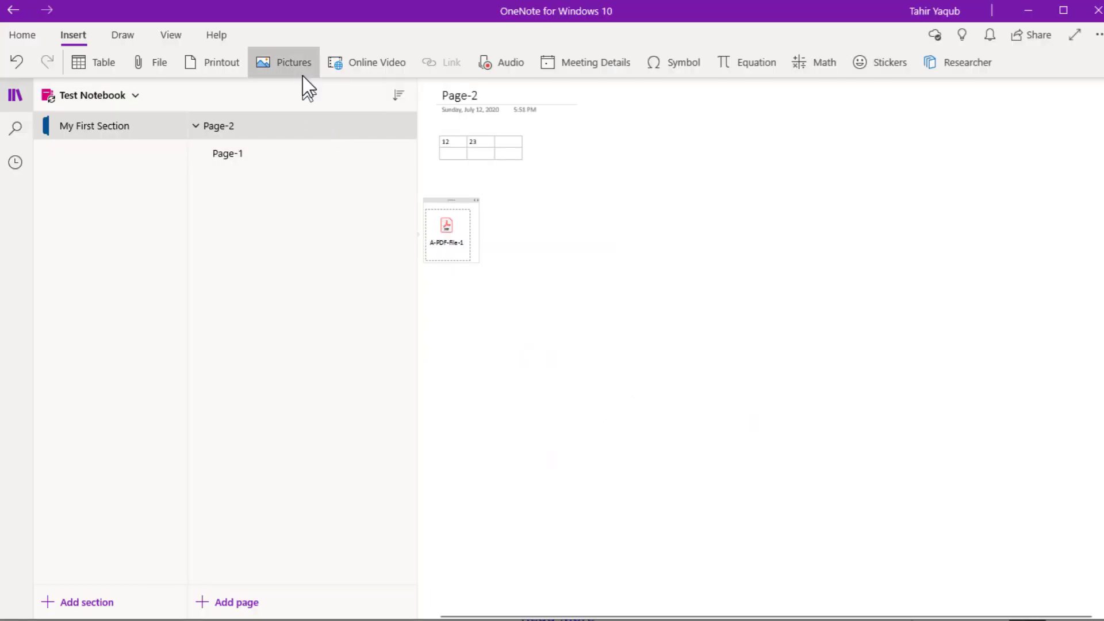
# Copy the link of "How to Create a Fillable PDF Form in Free Software Latex" from YouTube Studio and insert it in OneNote as an online video.
pyautogui.click(299, 69)
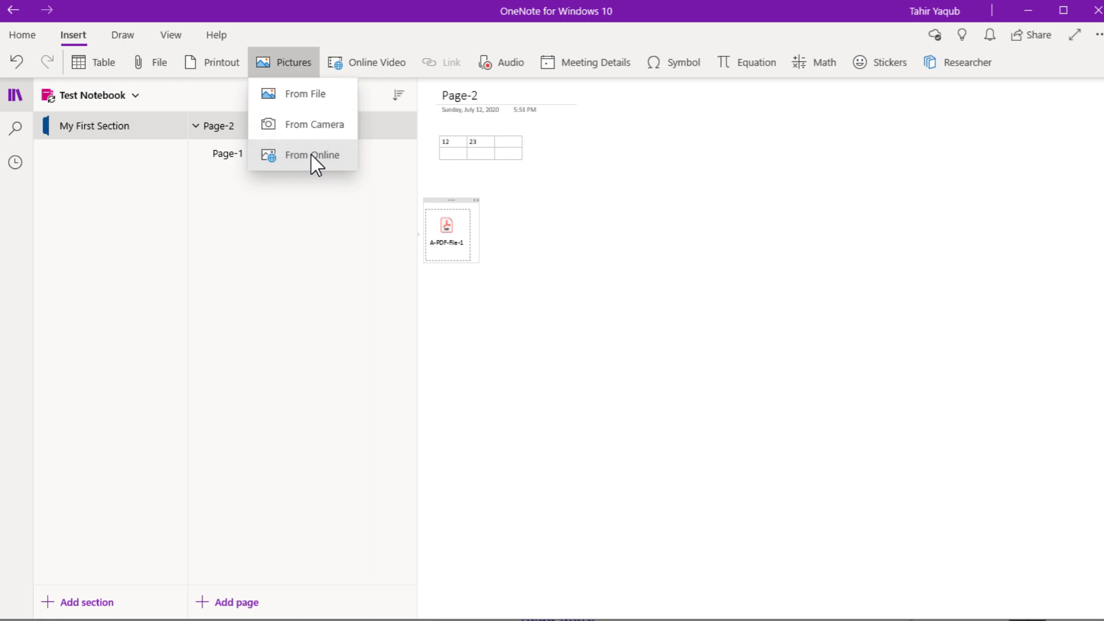
pyautogui.click(383, 65)
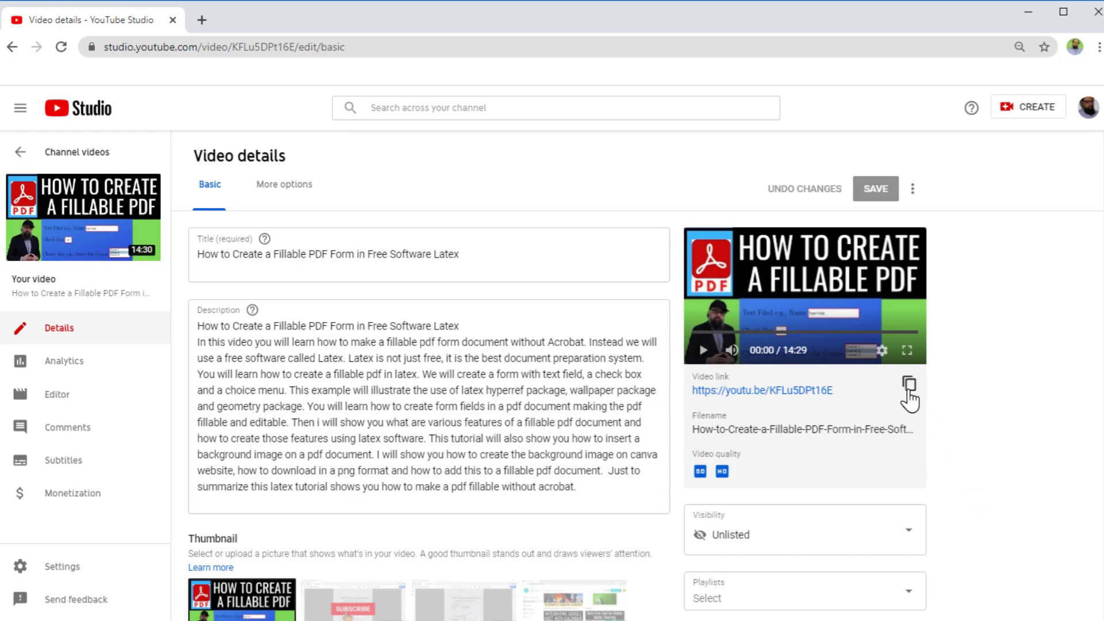
pyautogui.click(909, 388)
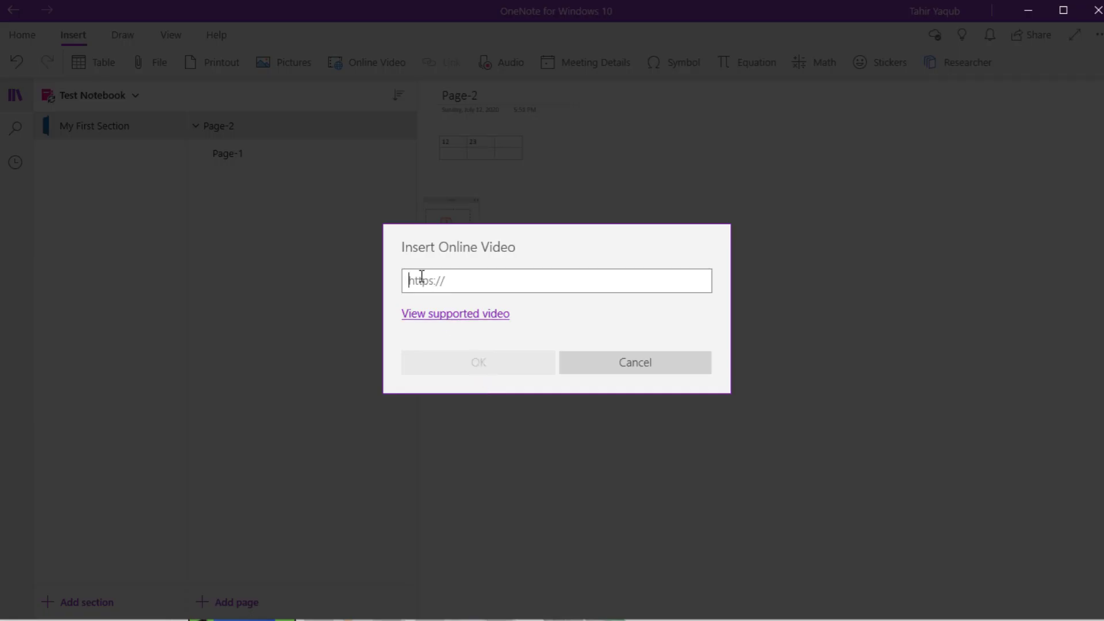
pyautogui.hotkey('ctrl', 'v')
pyautogui.click(488, 364)
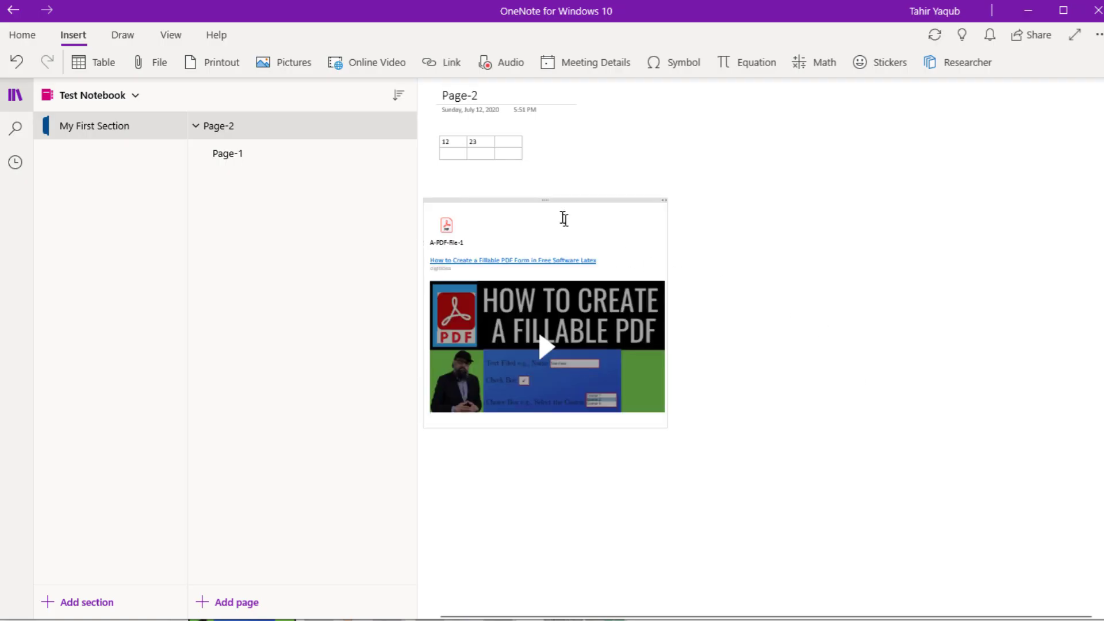
# Play the embedded video on Page-2 briefly and pause it.
pyautogui.click(783, 372)
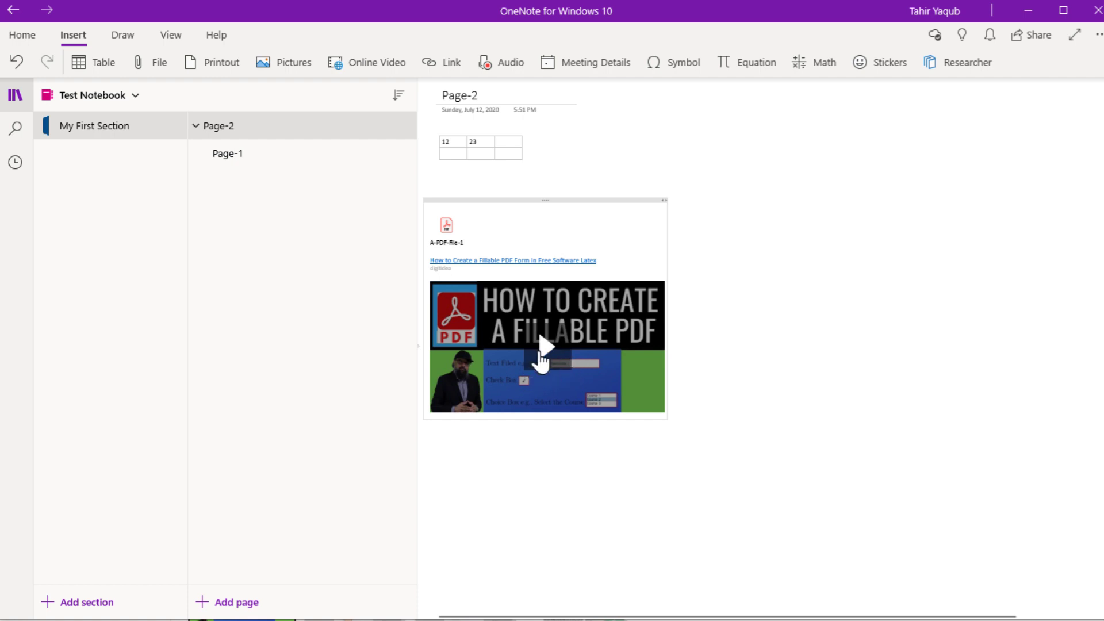
pyautogui.click(543, 353)
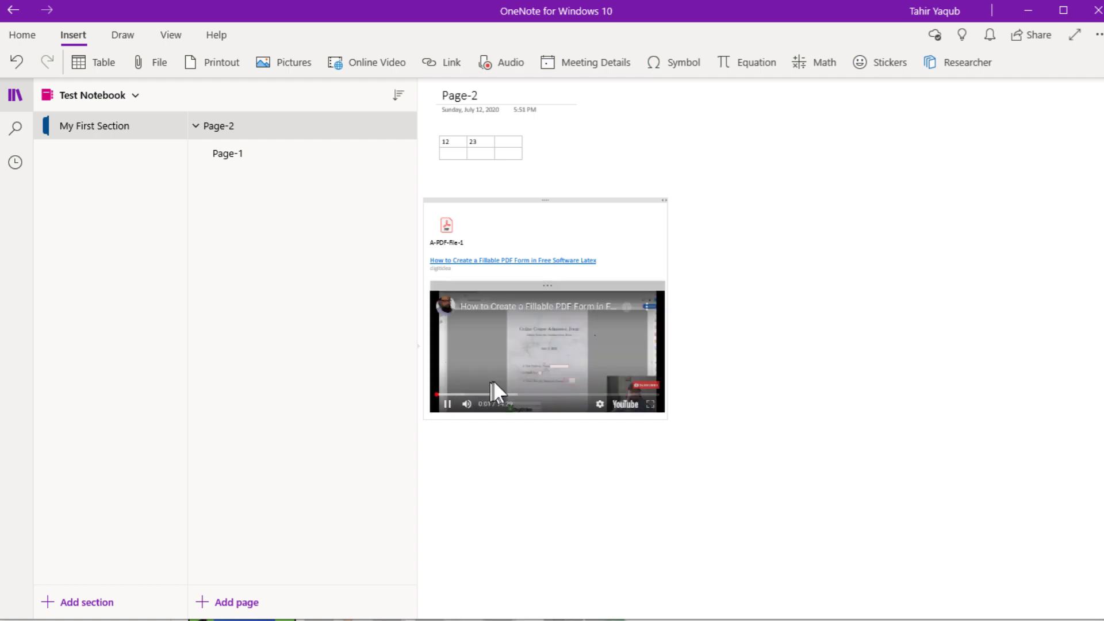
pyautogui.click(448, 404)
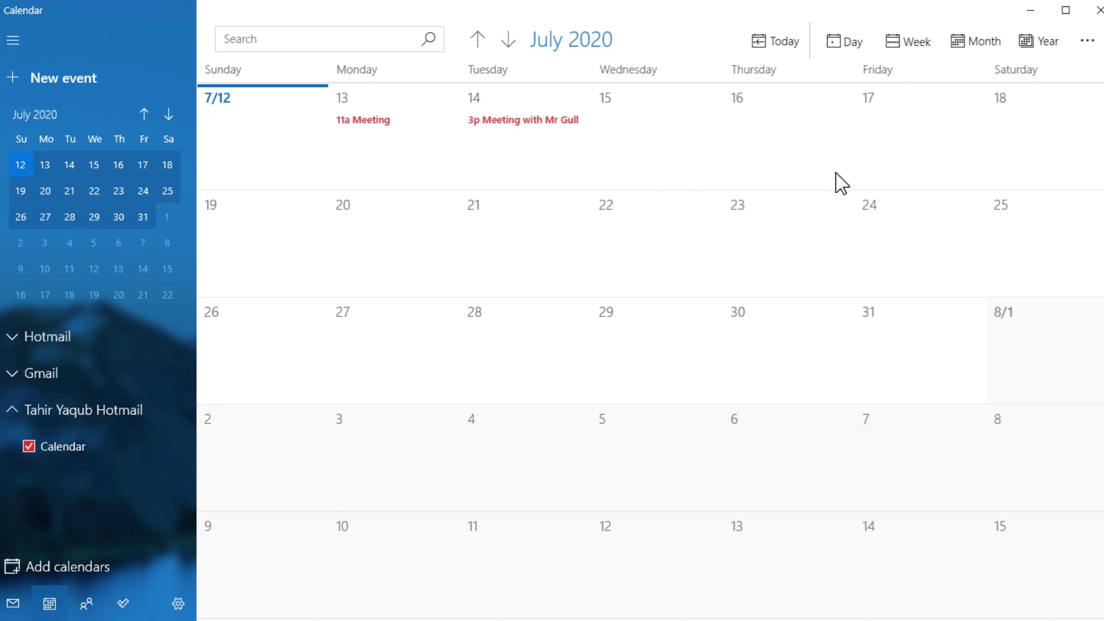
pyautogui.click(691, 151)
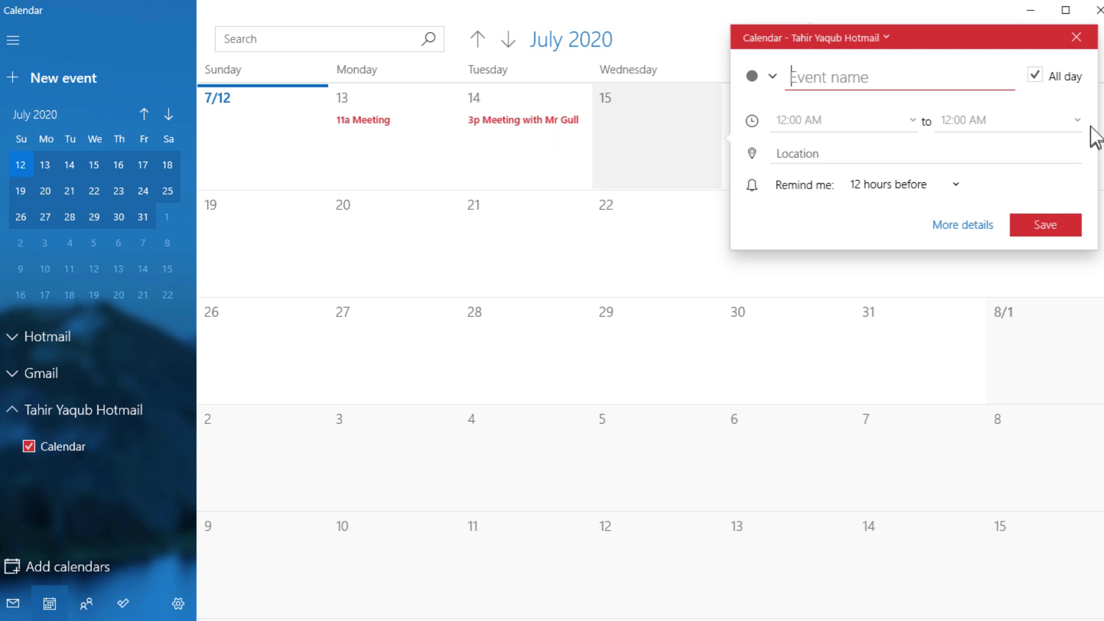
pyautogui.click(1035, 74)
pyautogui.click(805, 120)
pyautogui.click(914, 120)
pyautogui.click(913, 120)
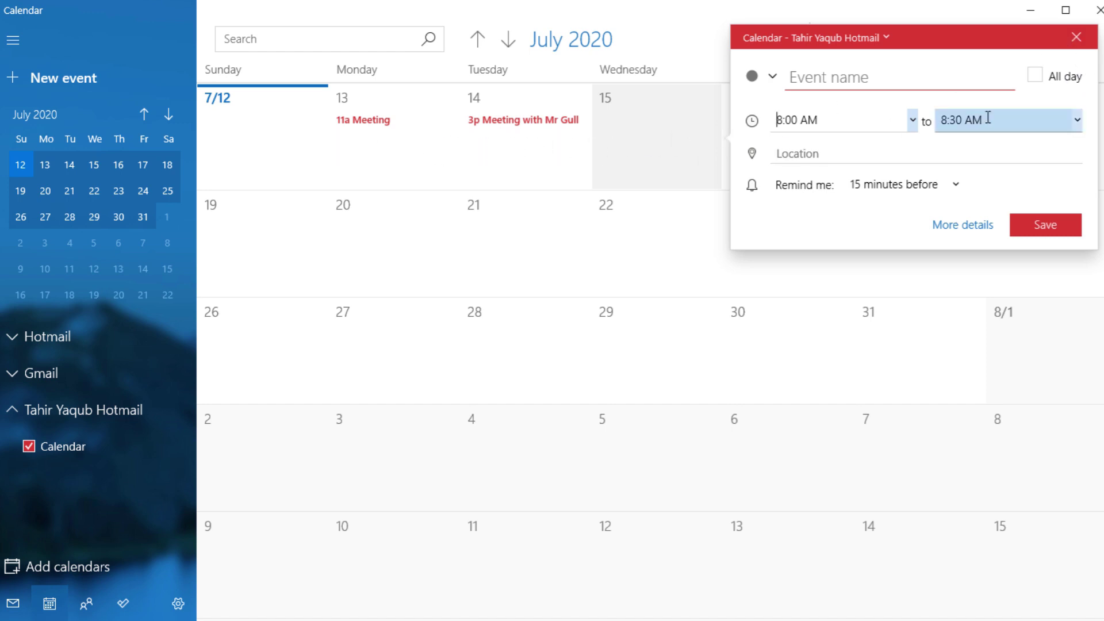
pyautogui.click(1076, 37)
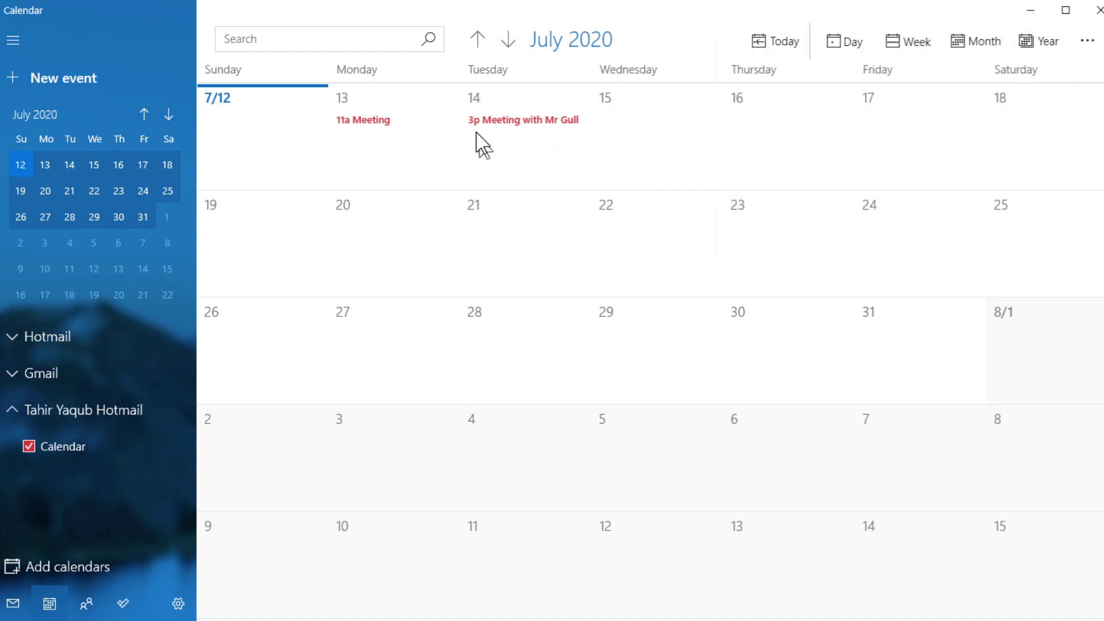
# Return from Calendar to OneNote and insert the details of the Tuesday, July 14, 3:00 PM meeting beside the existing content on Page-2.
pyautogui.click(540, 122)
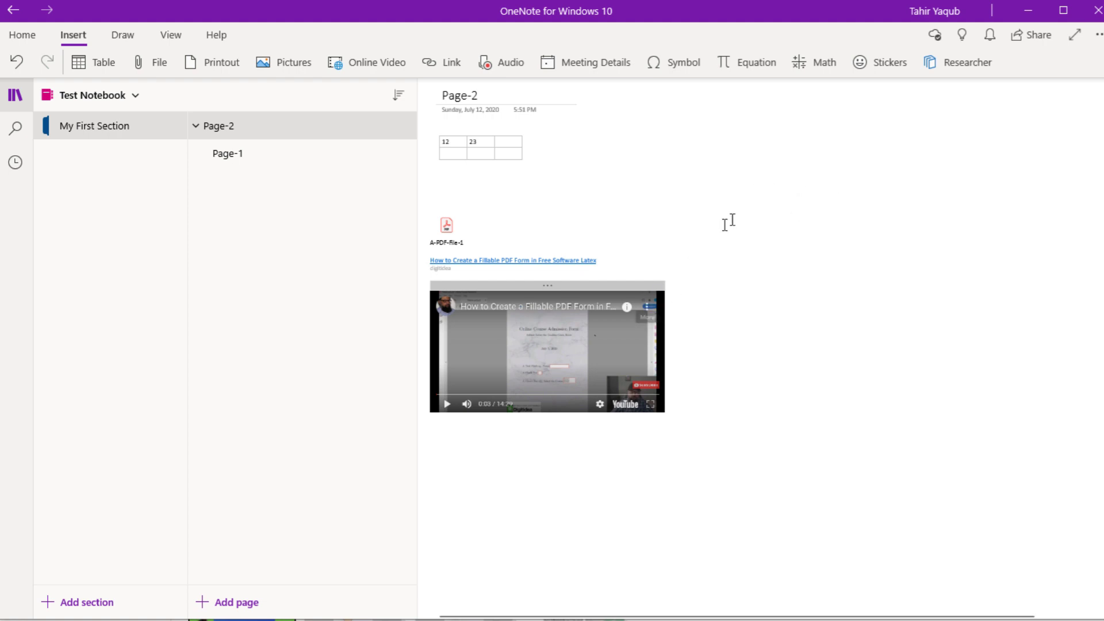
pyautogui.click(595, 67)
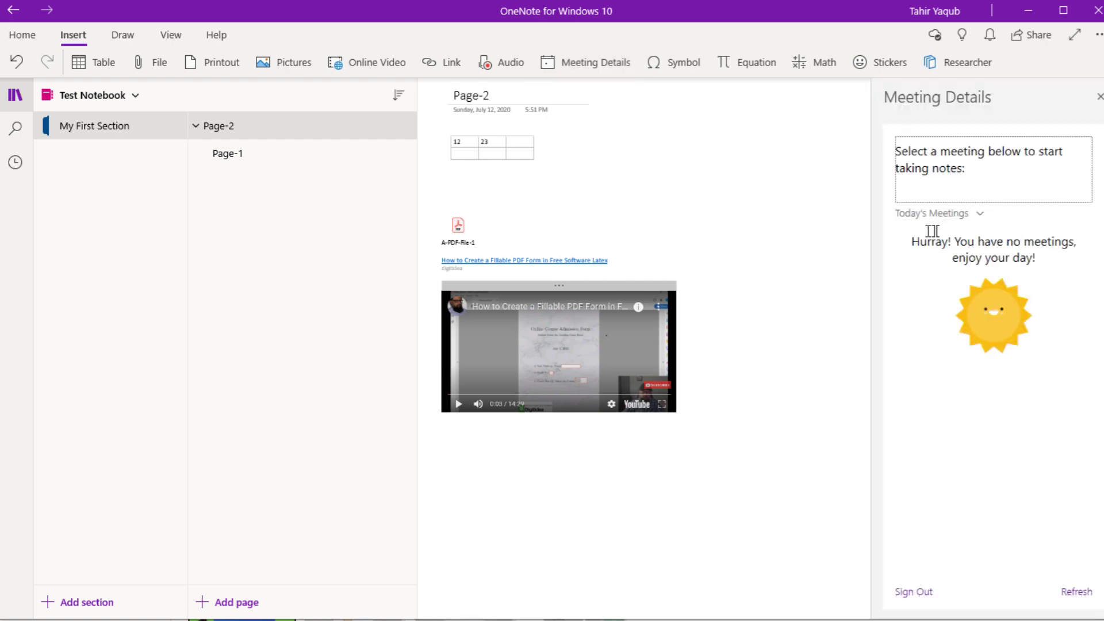
pyautogui.click(981, 213)
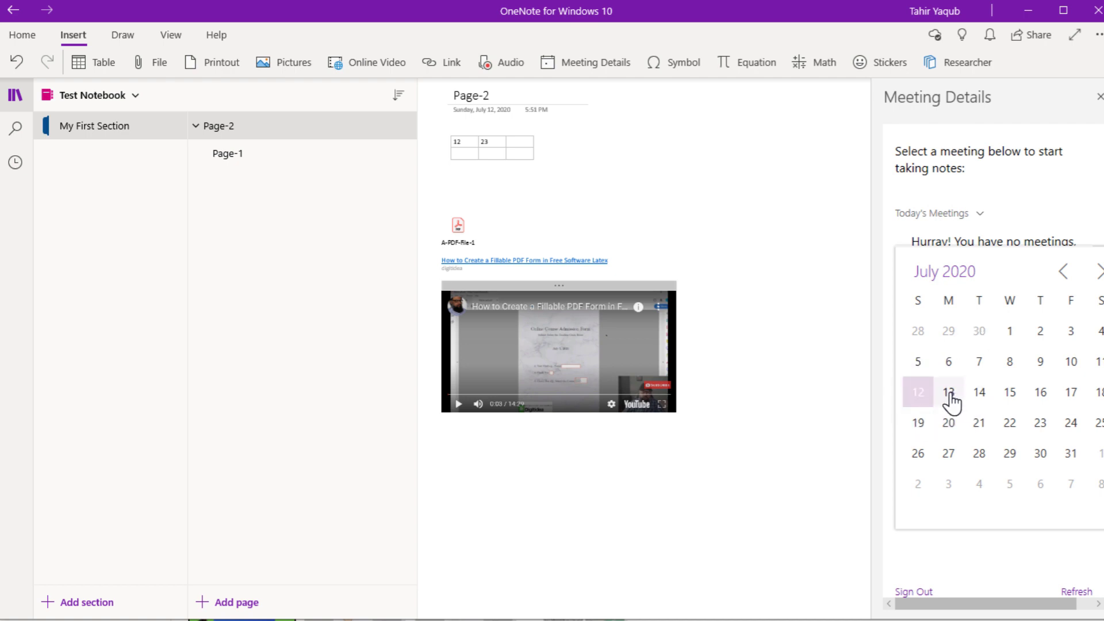
pyautogui.click(948, 392)
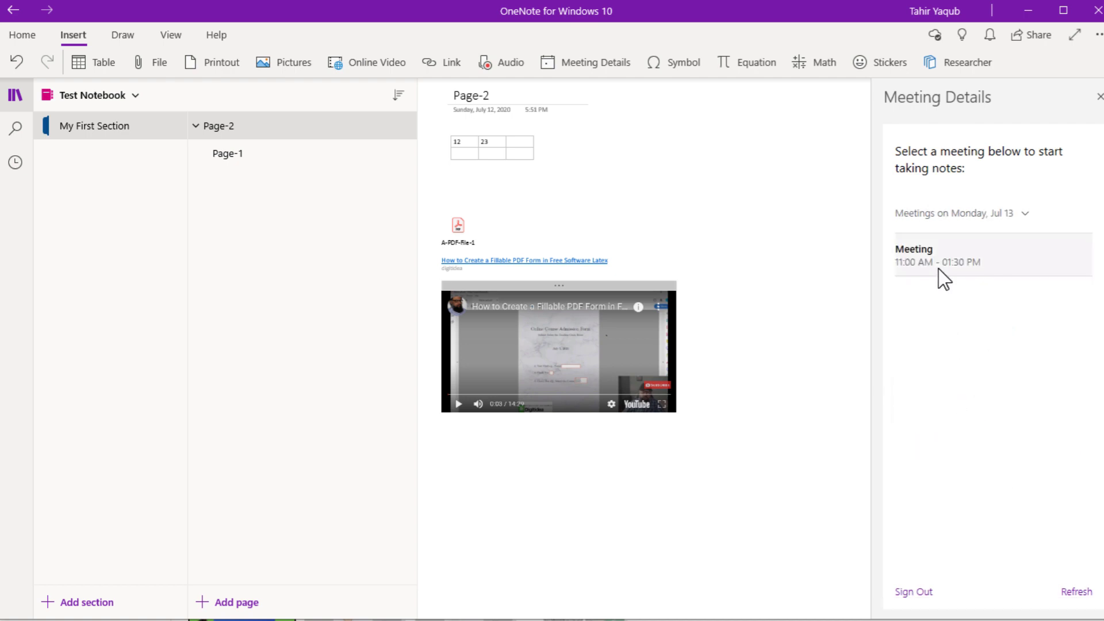
pyautogui.click(1012, 215)
pyautogui.click(986, 394)
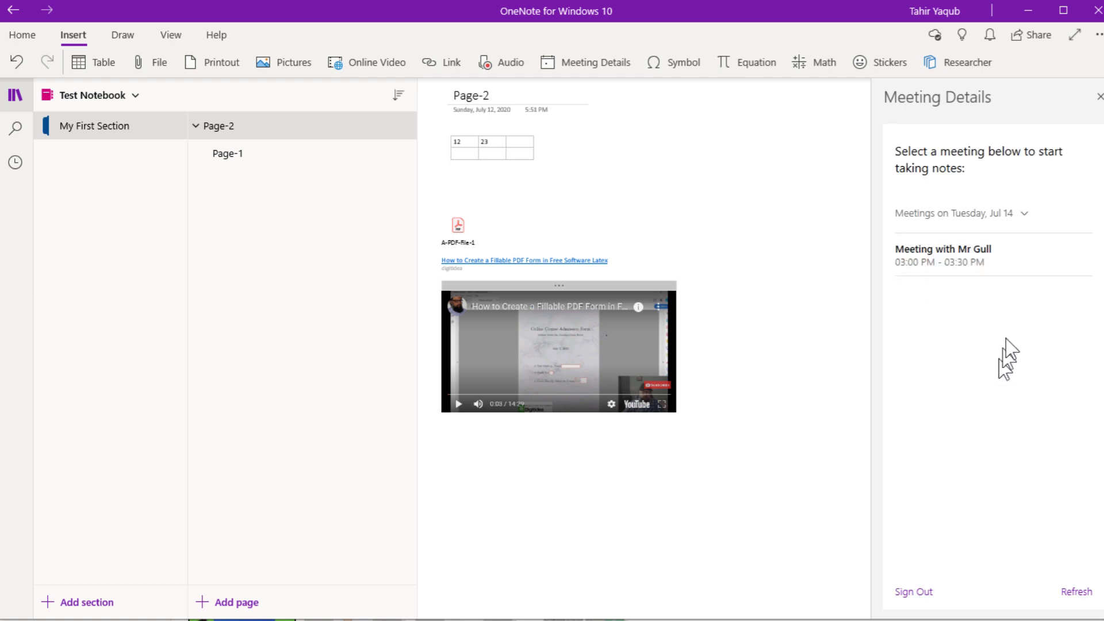
pyautogui.click(941, 266)
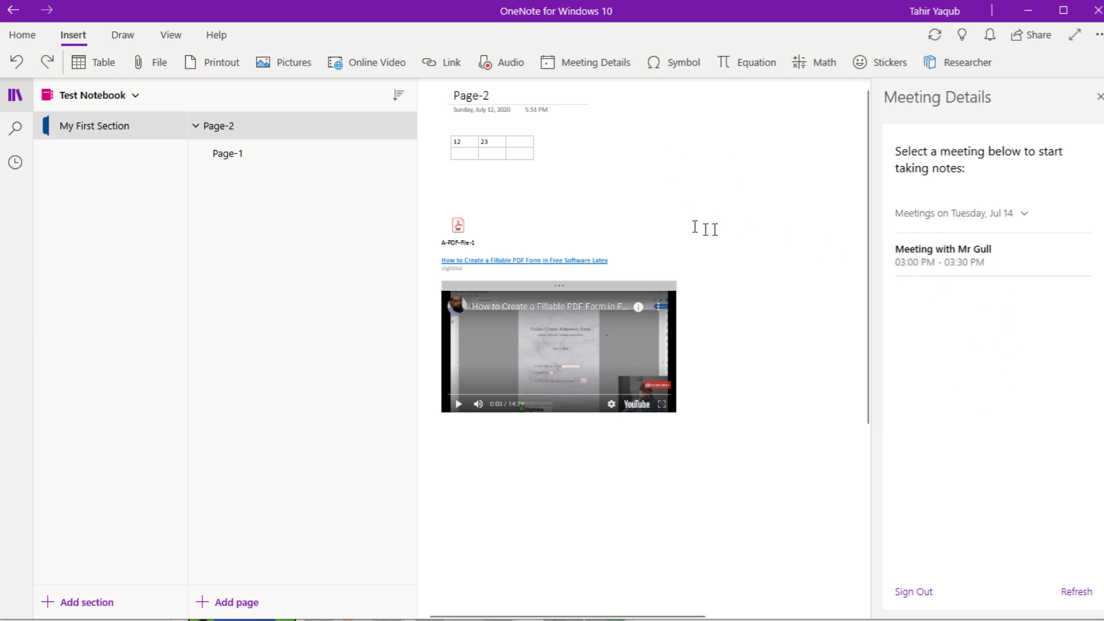
pyautogui.click(974, 266)
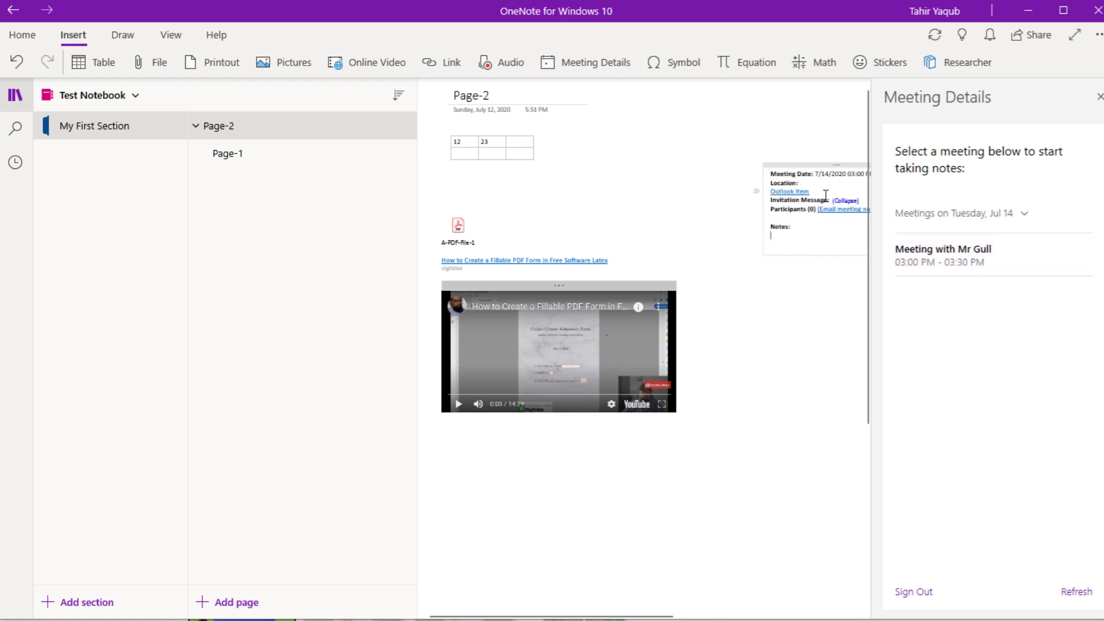
pyautogui.click(1099, 97)
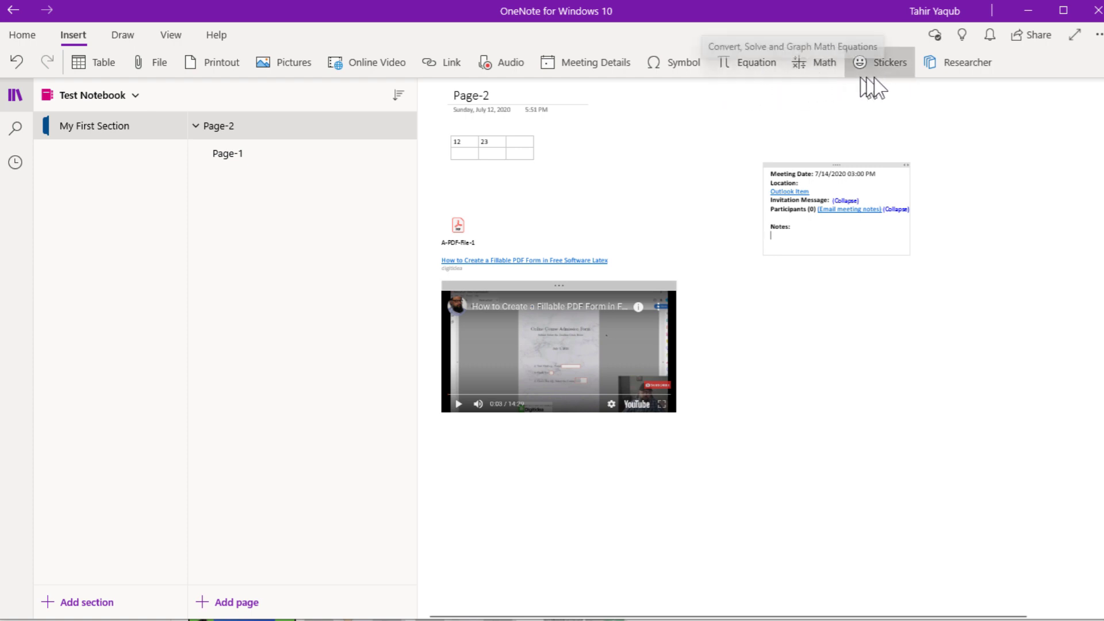
pyautogui.click(903, 62)
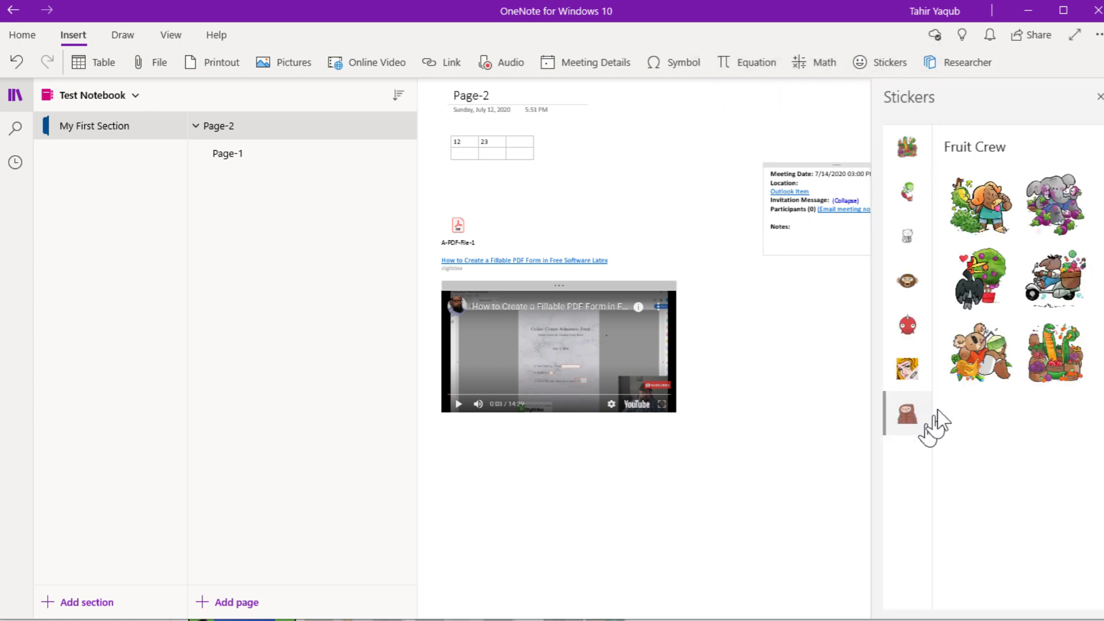
pyautogui.click(1099, 96)
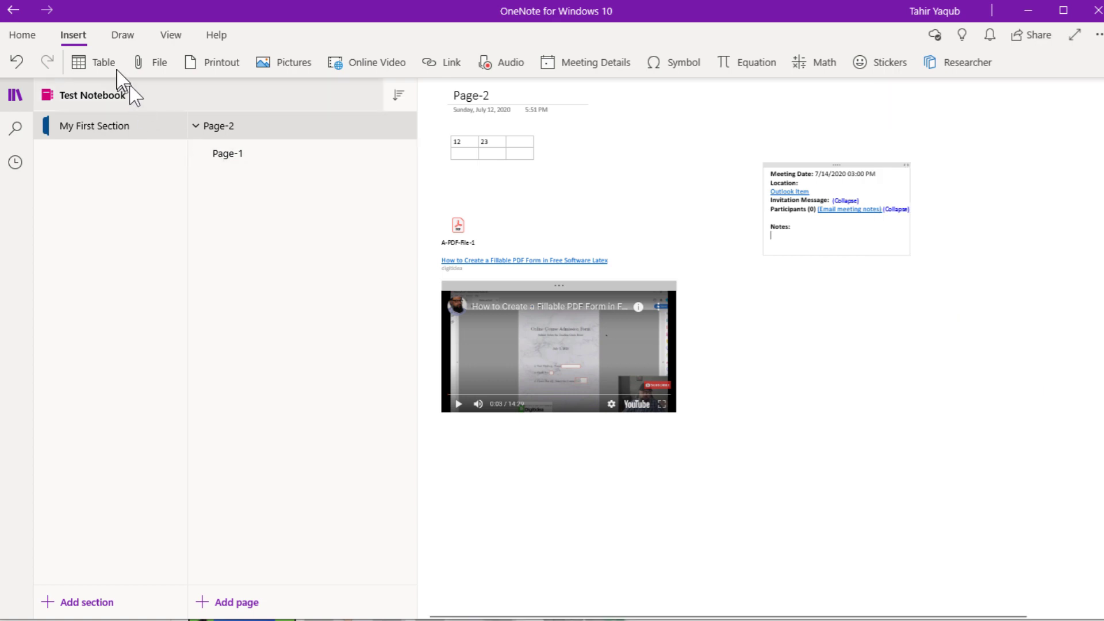
# Draw a wide green rectangle shape on Page-2 below the meeting details.
pyautogui.click(121, 35)
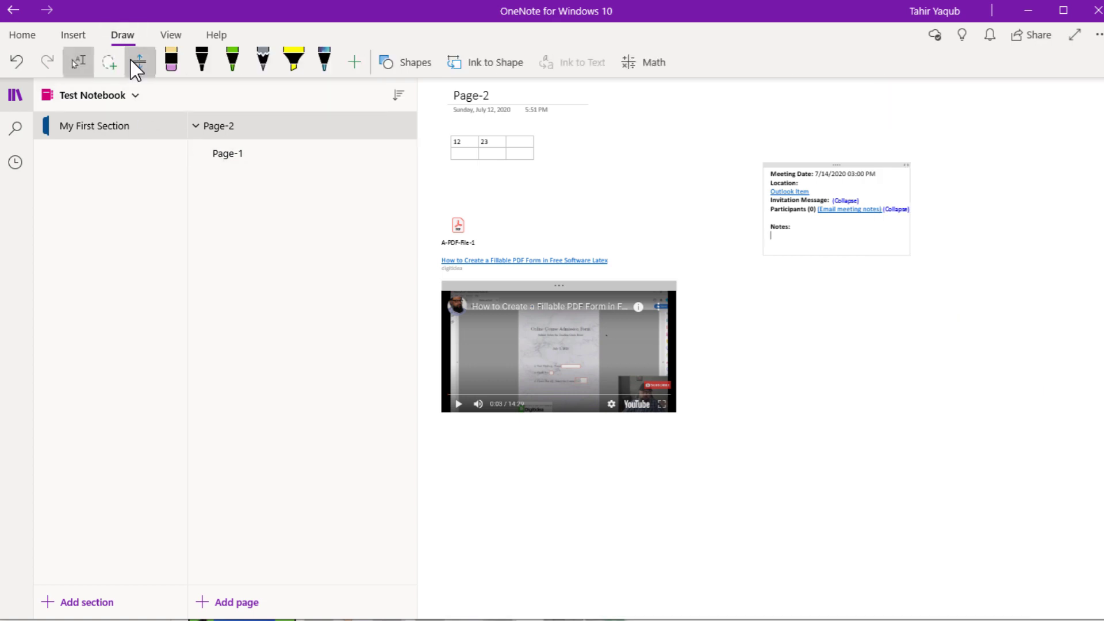
pyautogui.click(421, 64)
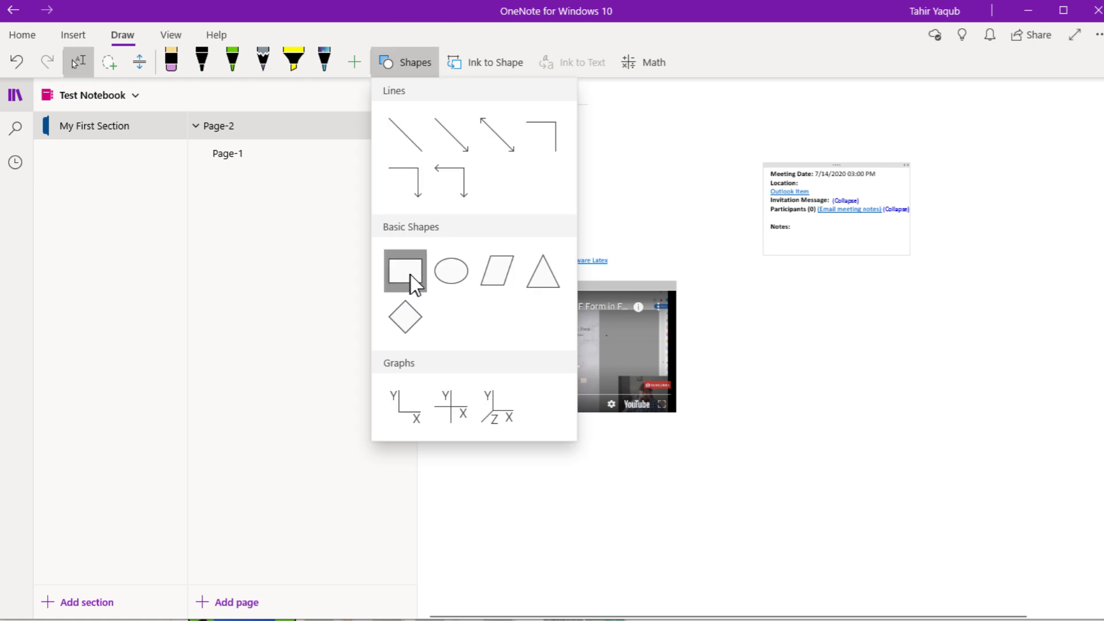
pyautogui.click(409, 281)
pyautogui.moveTo(828, 309); pyautogui.dragTo(1031, 383)
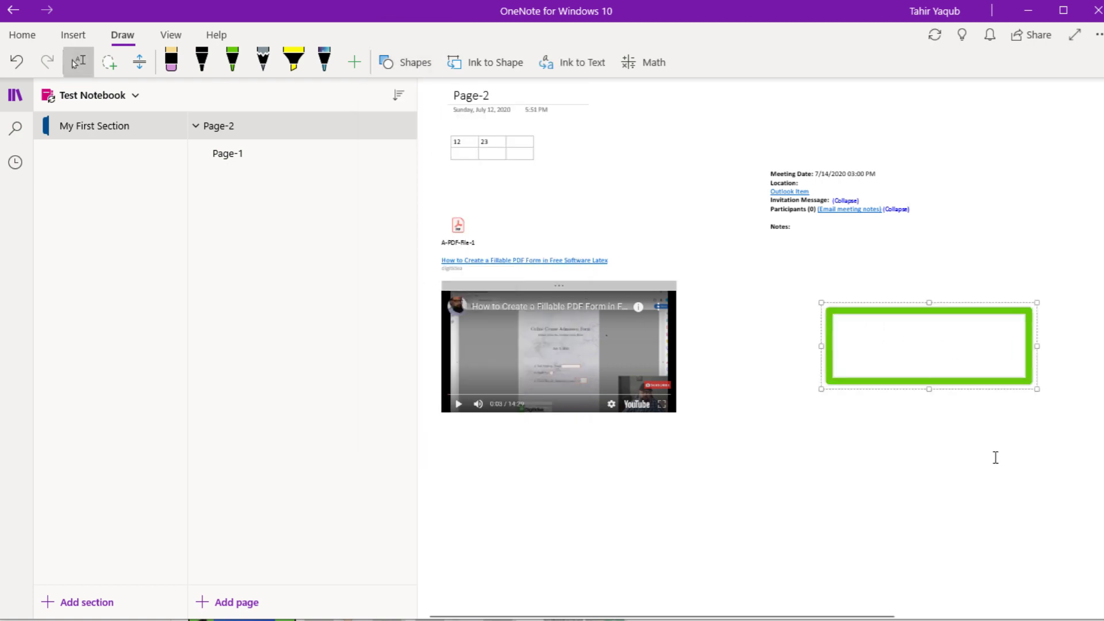
# Make the green pen red and one size thinner, and draw a diamond below the video with Ink to Shape on.
pyautogui.click(236, 61)
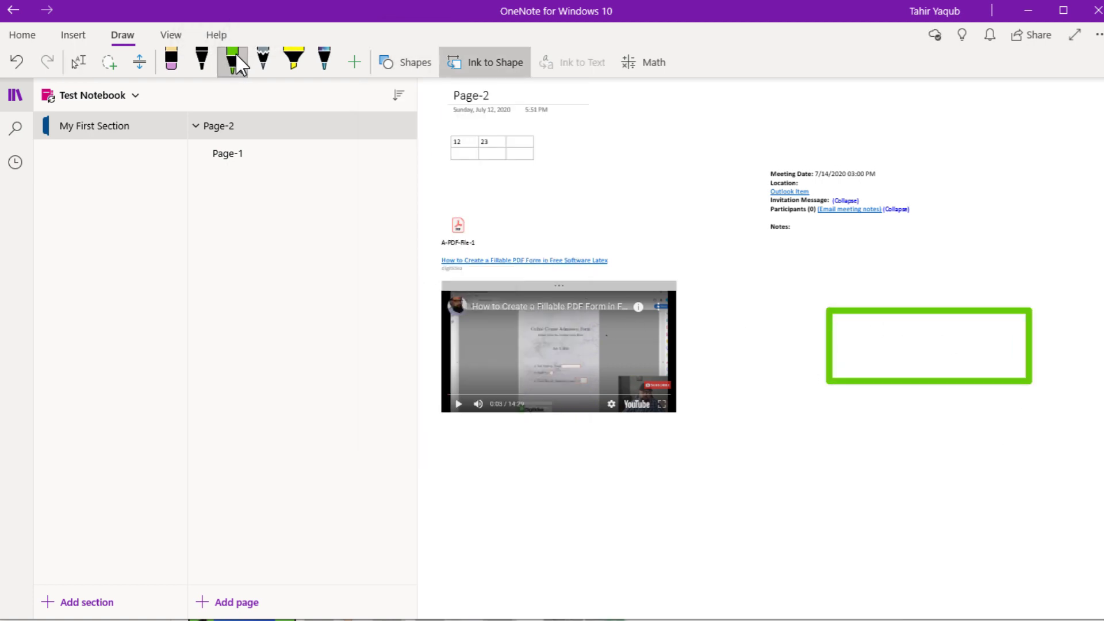
pyautogui.click(243, 73)
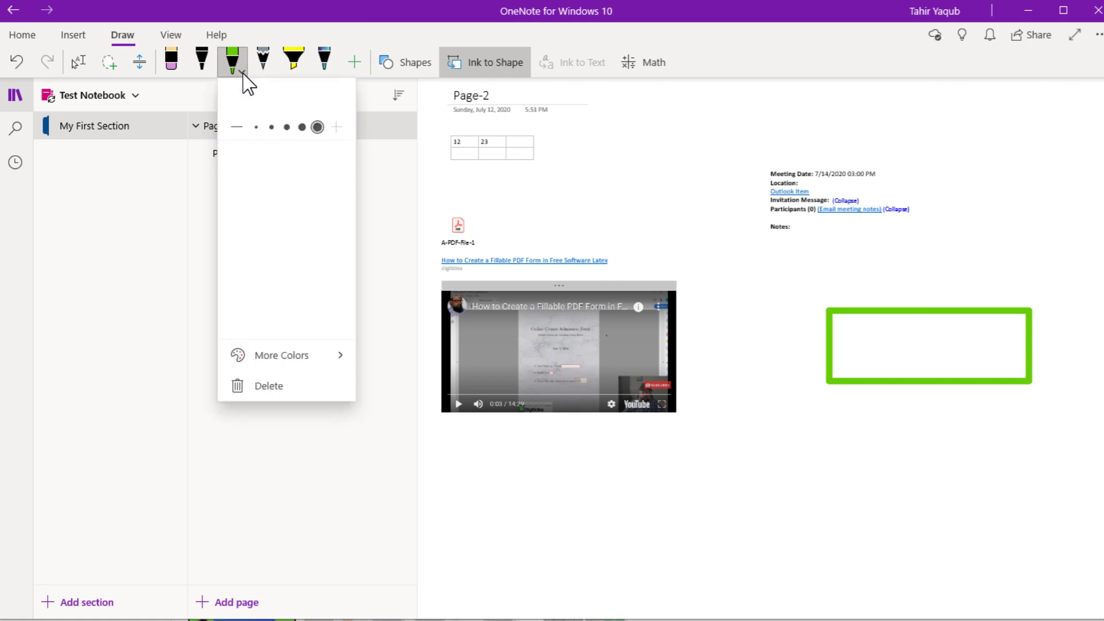
pyautogui.click(302, 129)
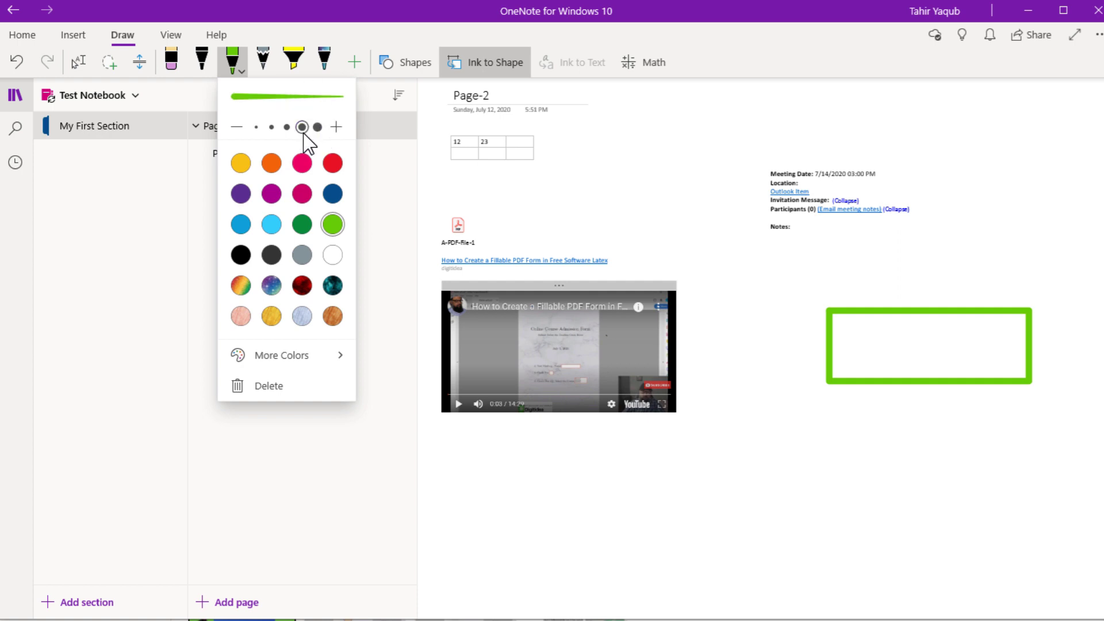
pyautogui.click(333, 164)
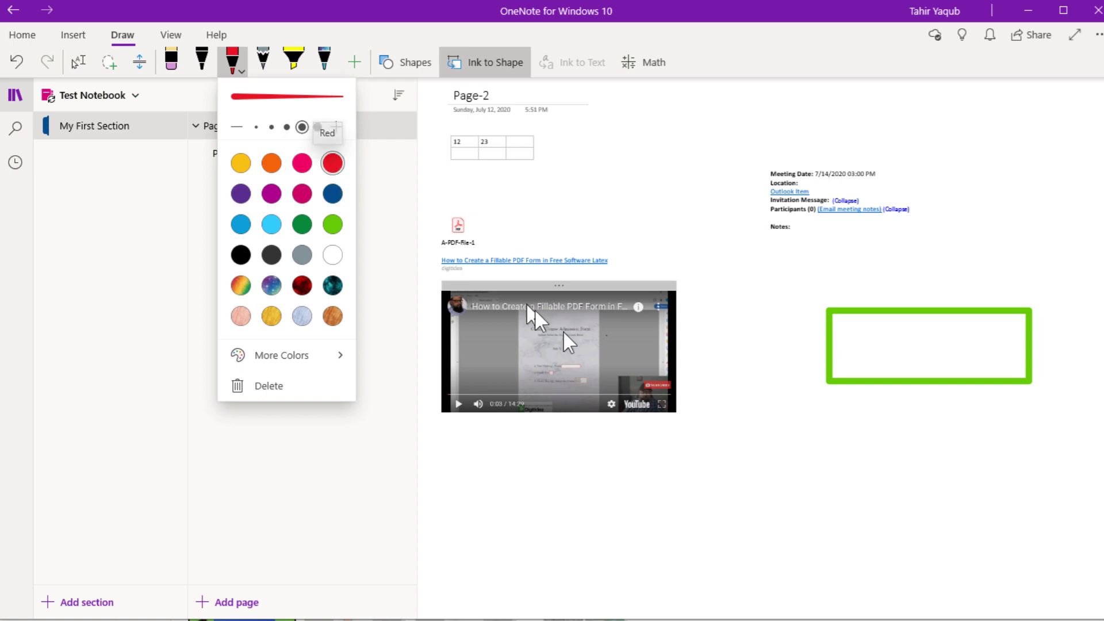
pyautogui.click(772, 430)
pyautogui.moveTo(768, 423)
pyautogui.mouseDown()
pyautogui.moveTo(865, 475)
pyautogui.moveTo(786, 532)
pyautogui.moveTo(768, 526)
pyautogui.moveTo(703, 486)
pyautogui.moveTo(762, 429)
pyautogui.mouseUp()
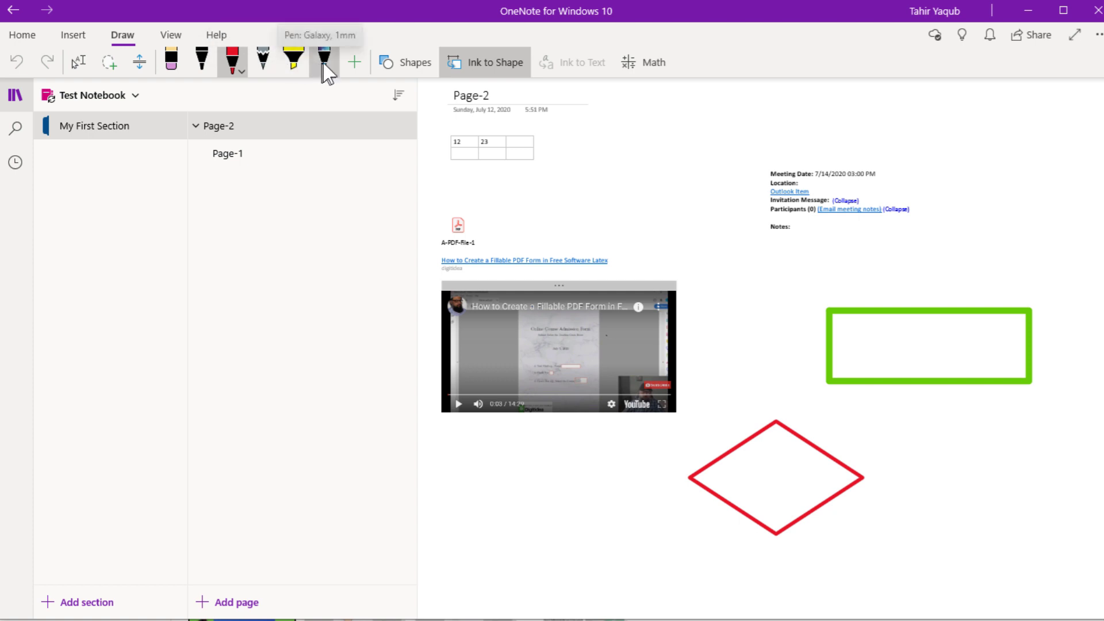
# View the kinds of pen that can be added and erase the red diamond from Page-2.
pyautogui.click(361, 64)
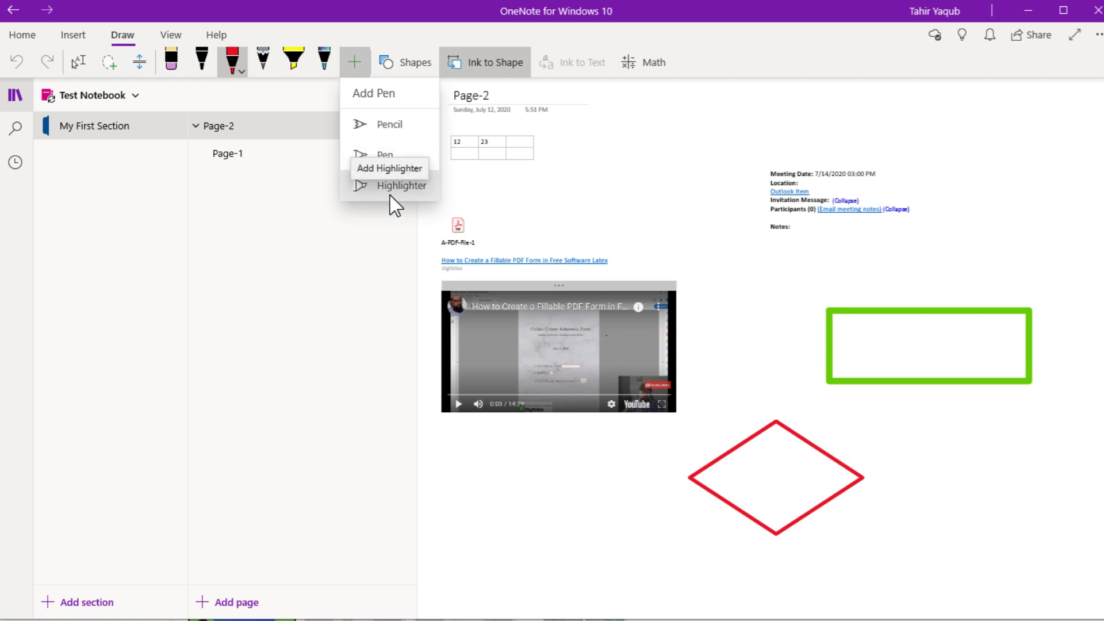
pyautogui.click(173, 65)
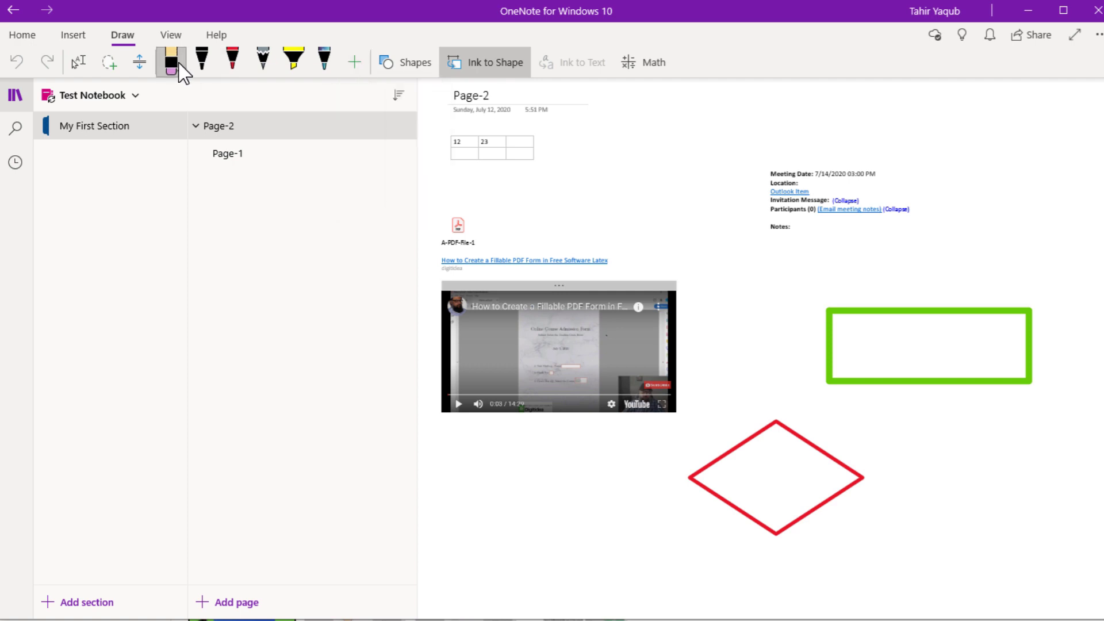
pyautogui.click(791, 431)
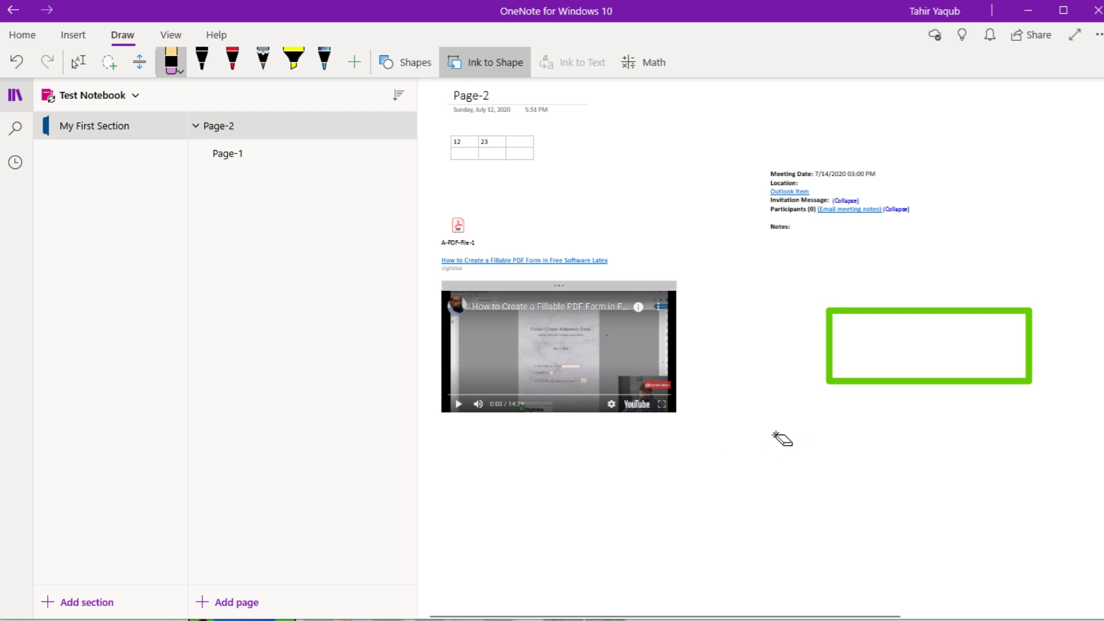
# Add a new page to My First Section and name it "Reader Demo".
pyautogui.click(166, 36)
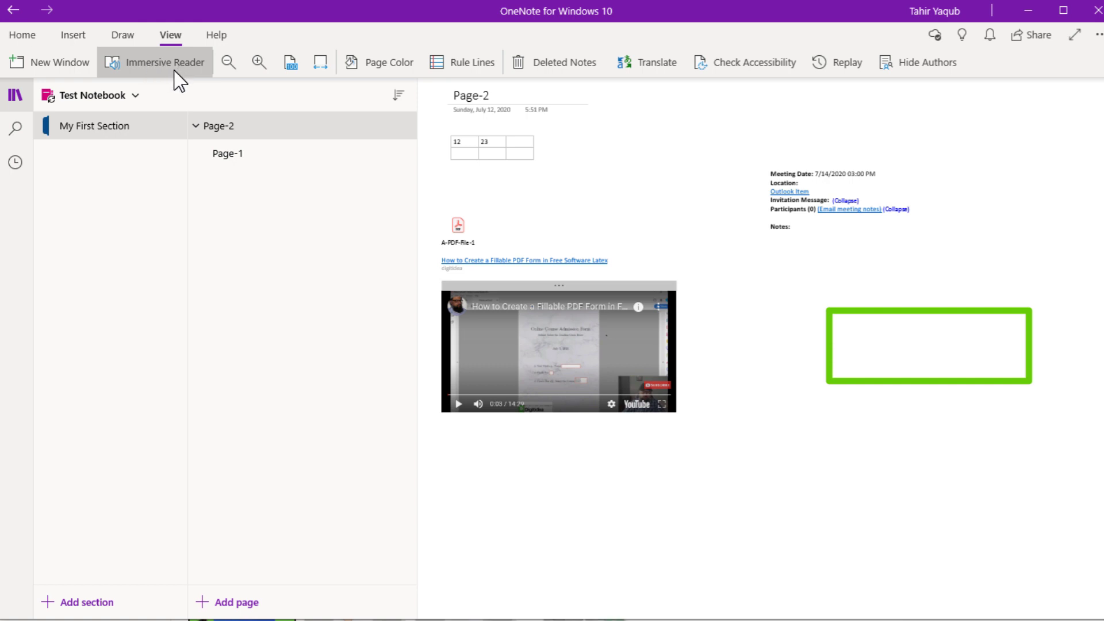
pyautogui.click(238, 604)
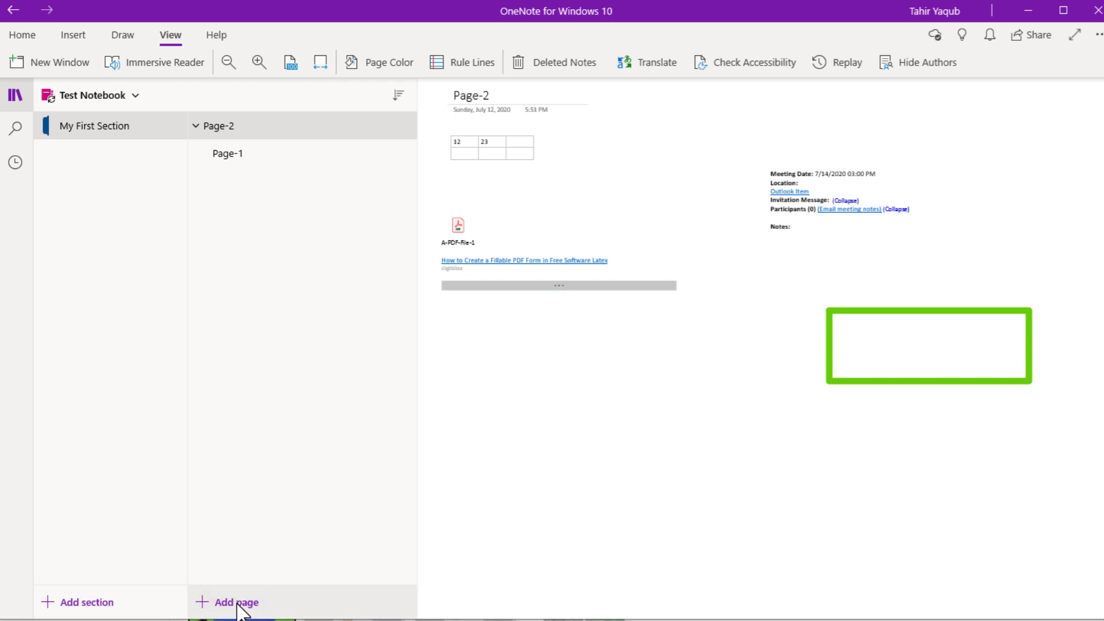
pyautogui.rightClick(252, 131)
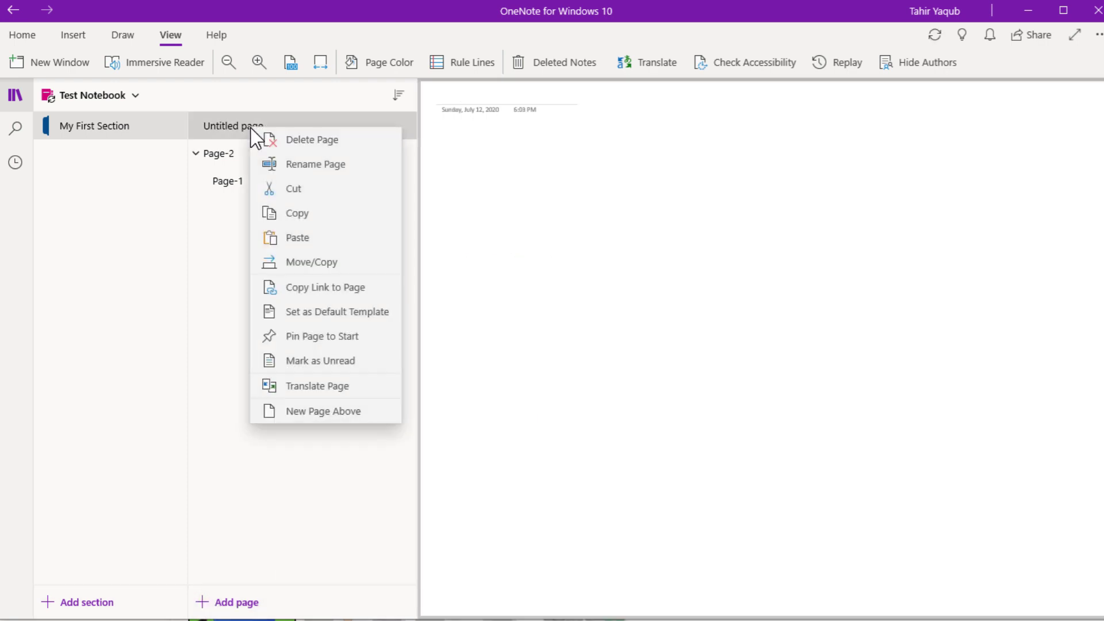
pyautogui.click(315, 171)
pyautogui.write('Reader')
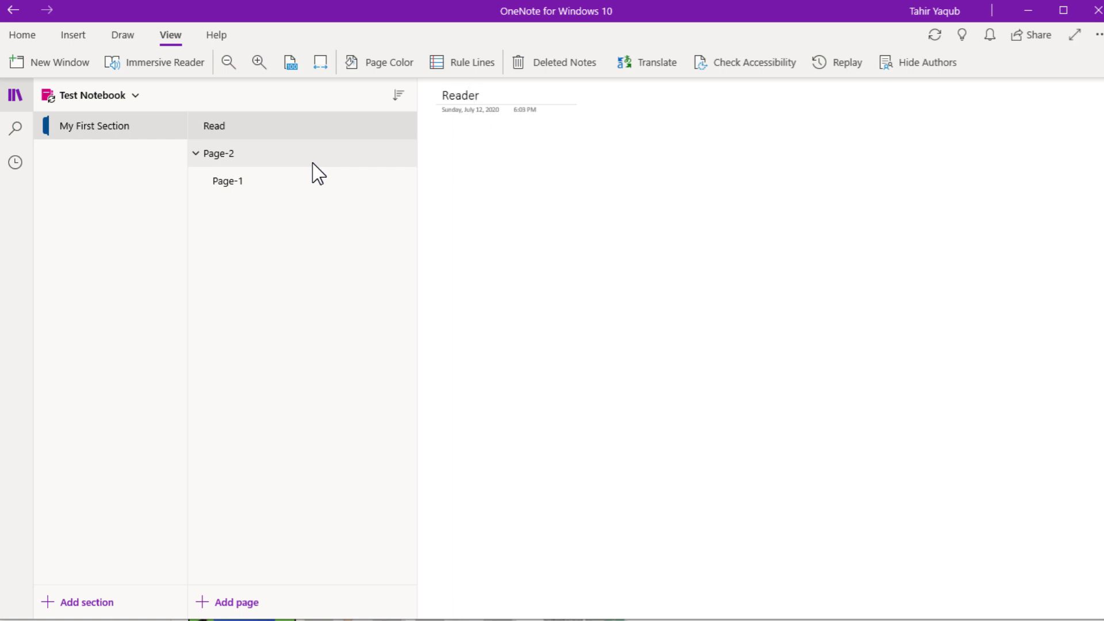
pyautogui.write(' Demo')
# Enter "This is a demonstration of Immersive Reader" on the Reader Demo page and enlarge the text's font size.
pyautogui.press('Return')
pyautogui.write('This is a demonstration of Immersive Reader')
pyautogui.hotkey('ctrl', 'a')
pyautogui.click(23, 36)
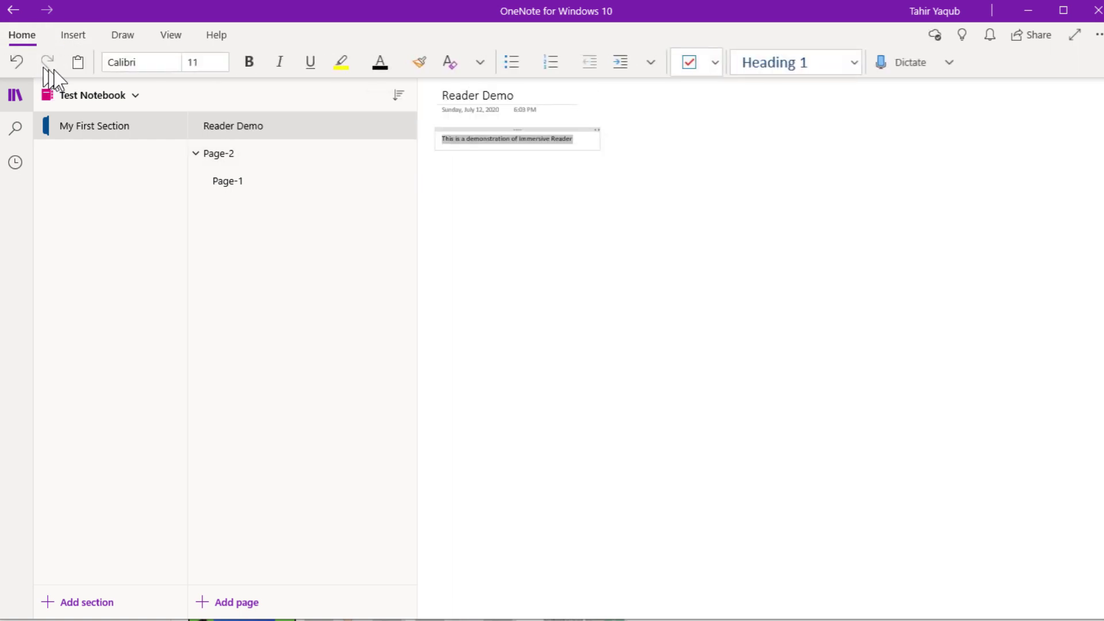
pyautogui.click(213, 67)
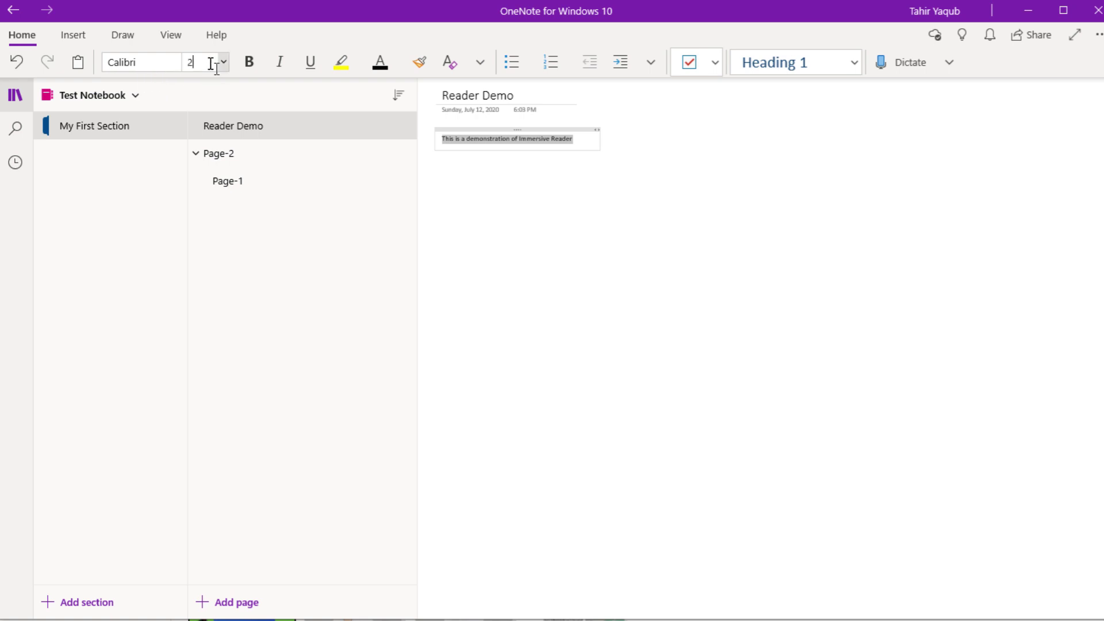
pyautogui.press('Return')
# Open the Reader Demo page in Immersive Reader, have the text read aloud and view the voice speed and voice selection options.
pyautogui.hotkey('alt', 'w')
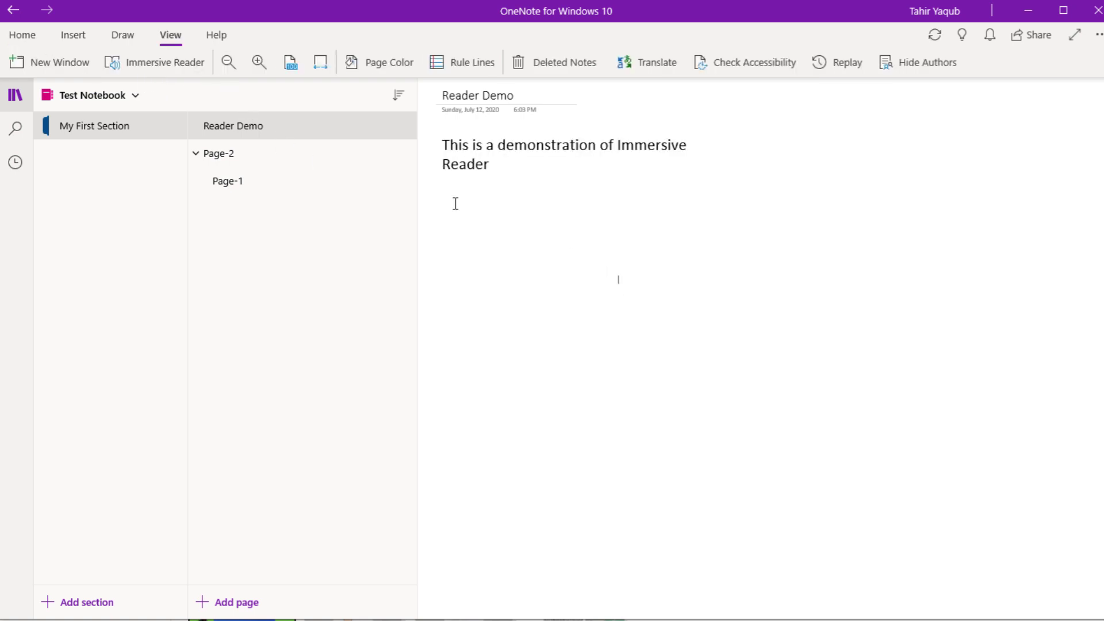
pyautogui.click(180, 71)
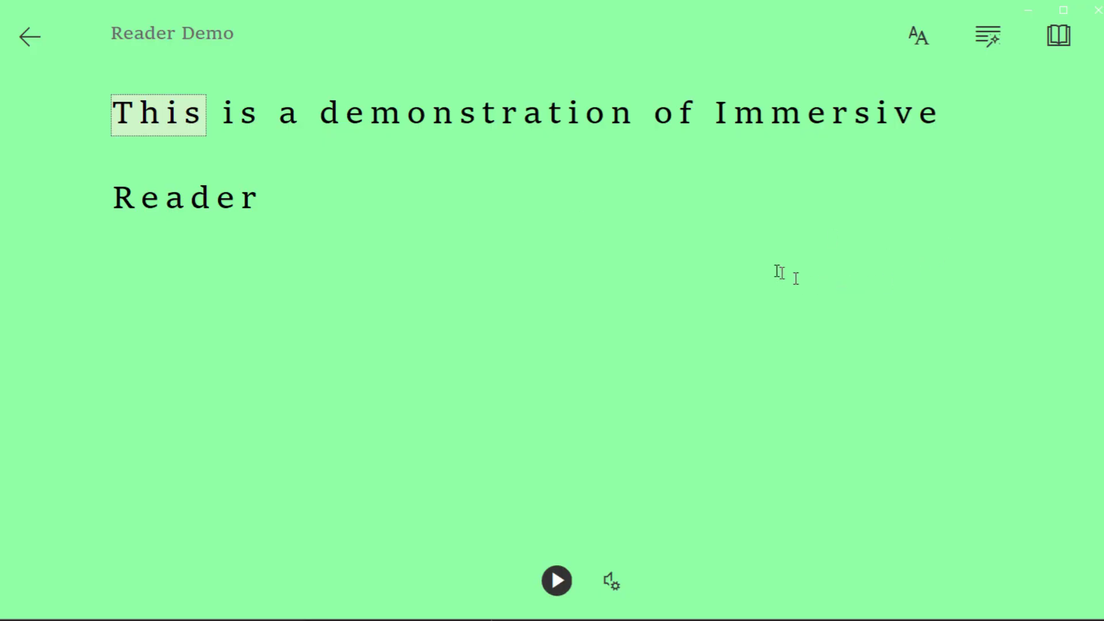
pyautogui.click(556, 581)
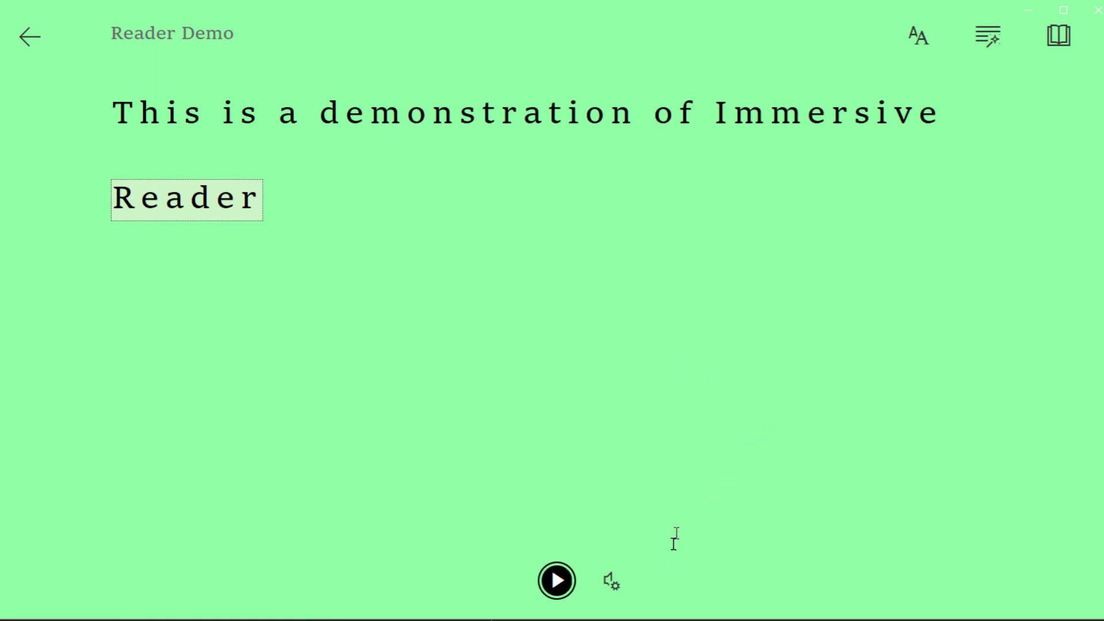
pyautogui.click(612, 582)
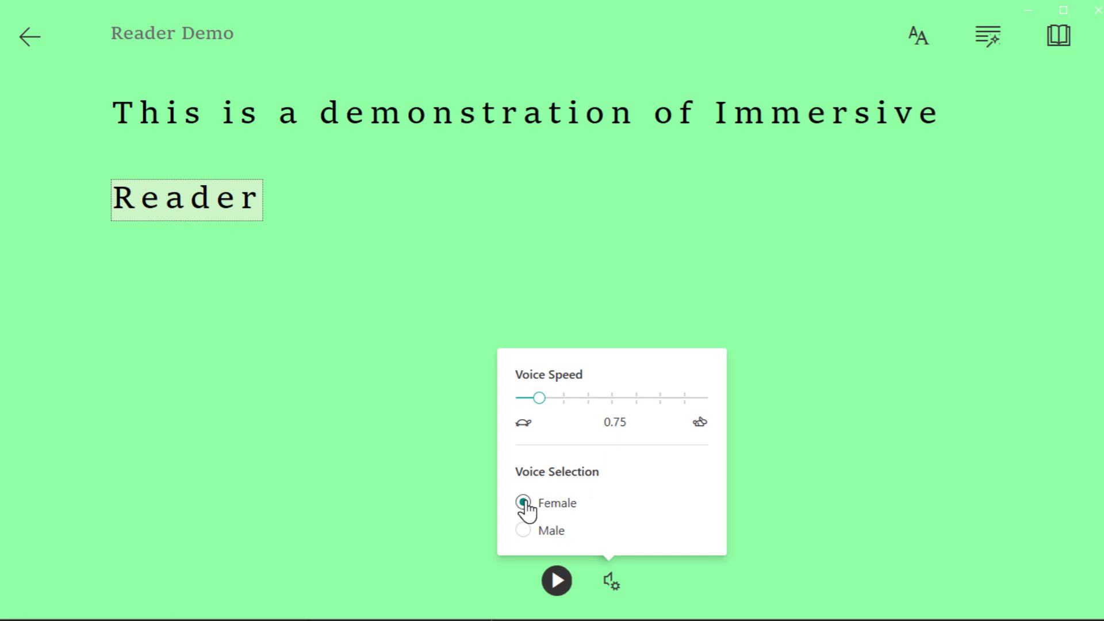
pyautogui.click(557, 581)
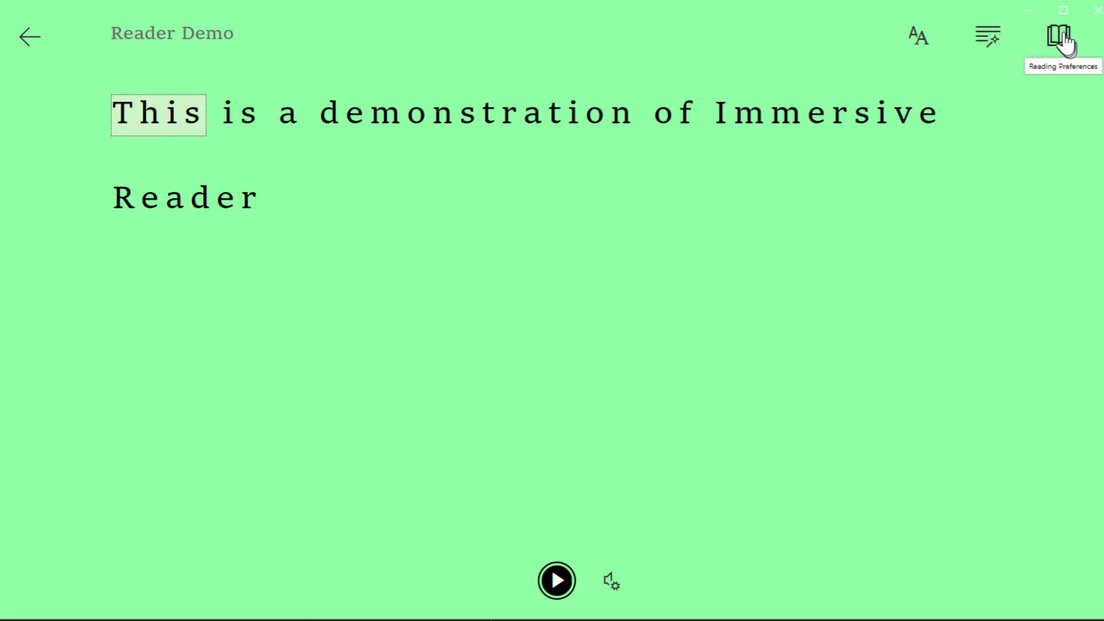
# Translate the whole document into Urdu, switch between the original and Urdu versions, and leave Immersive Reader.
pyautogui.click(1059, 38)
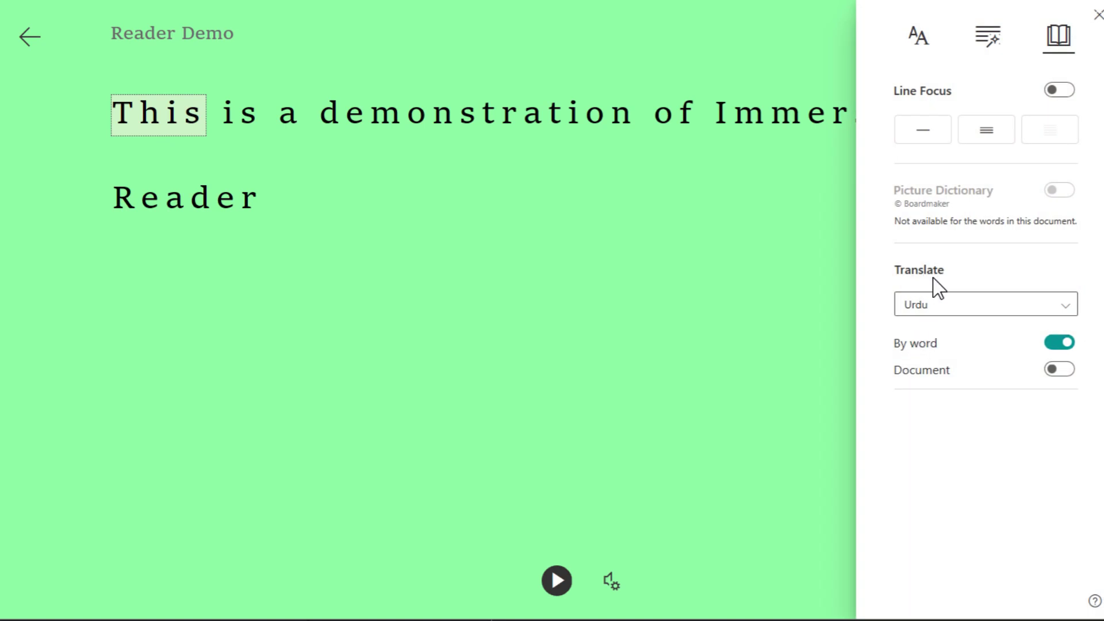
pyautogui.click(1066, 373)
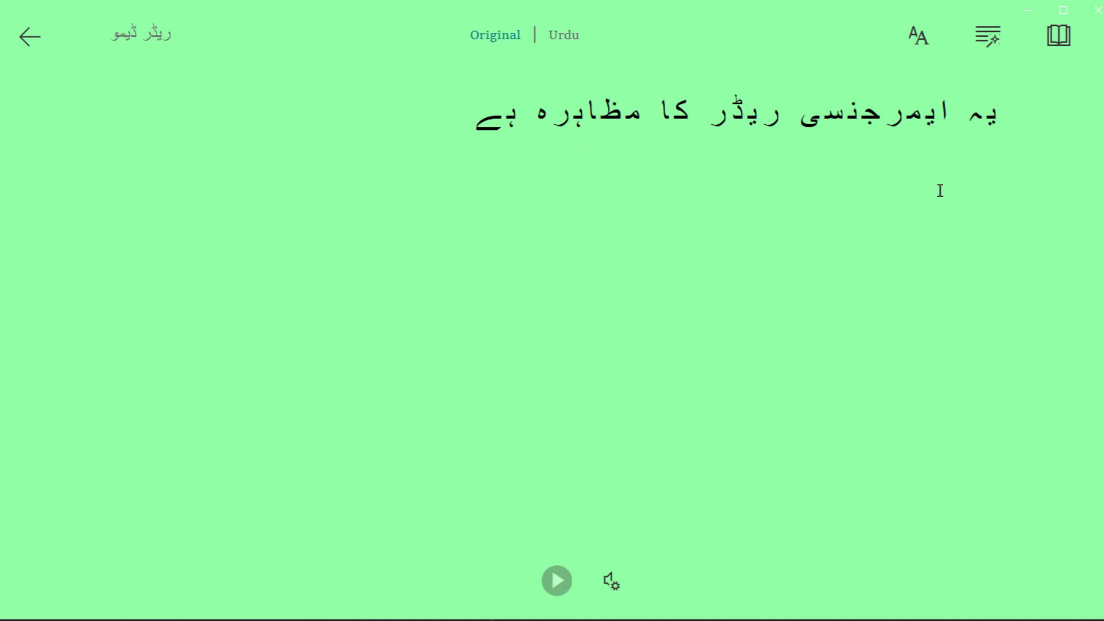
pyautogui.click(494, 37)
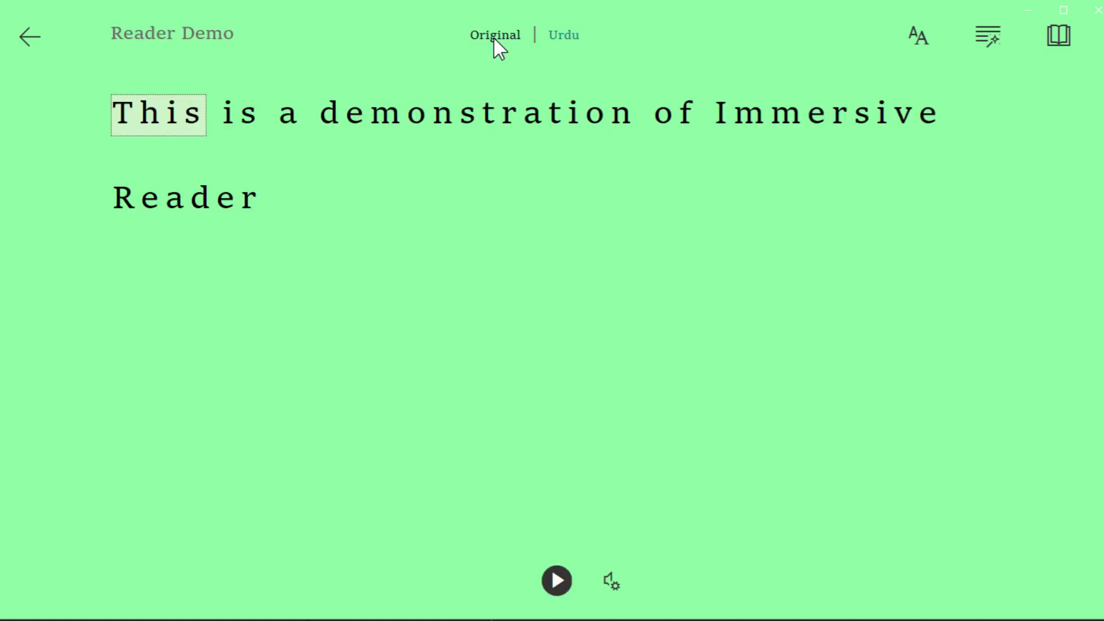
pyautogui.click(554, 38)
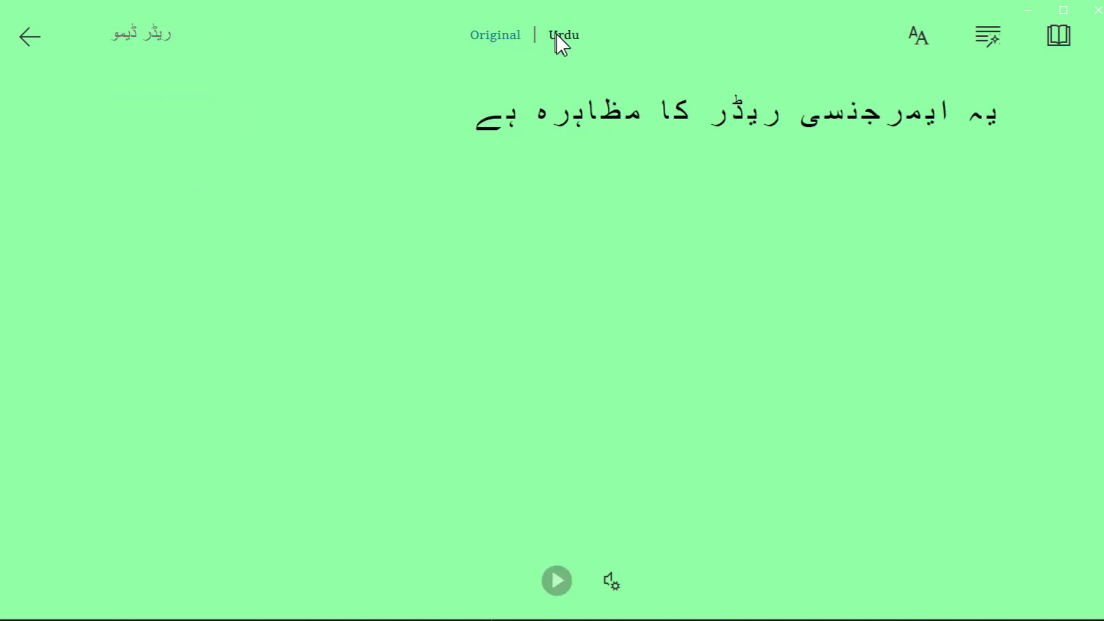
pyautogui.click(29, 37)
# Try a light blue page color on Reader Demo, change it to pale reddish pink, and apply the widest rule lines.
pyautogui.click(391, 64)
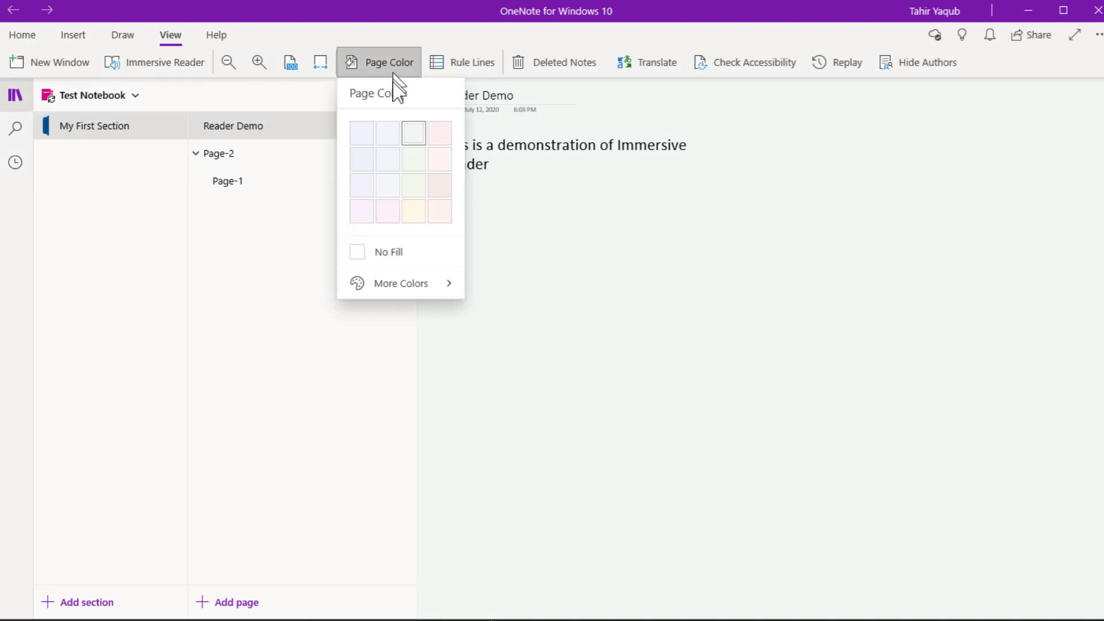
pyautogui.click(367, 141)
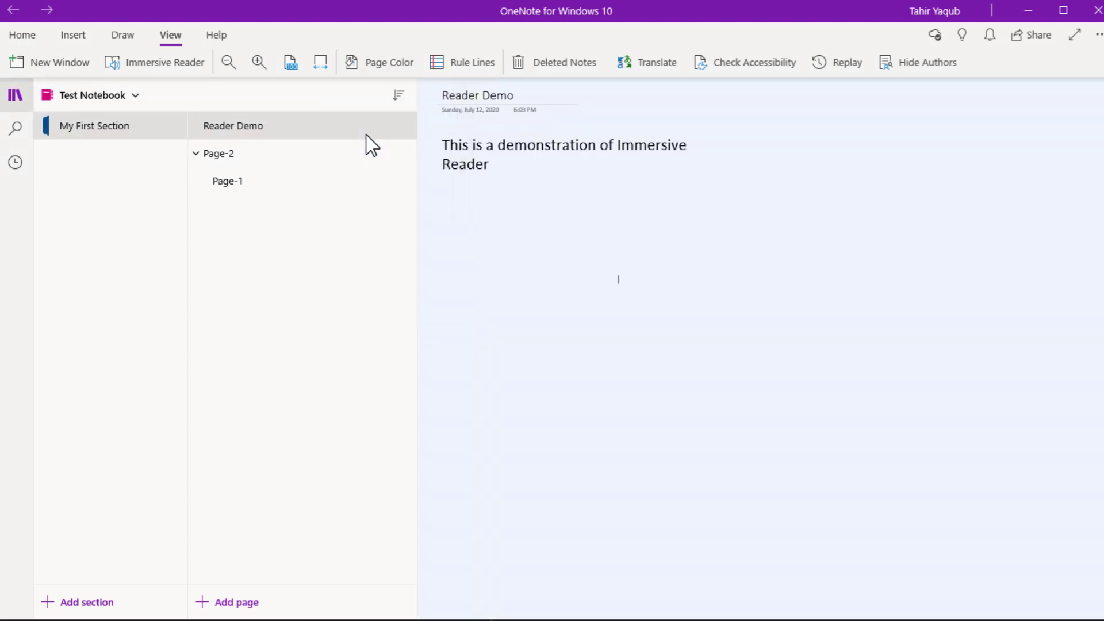
pyautogui.click(356, 69)
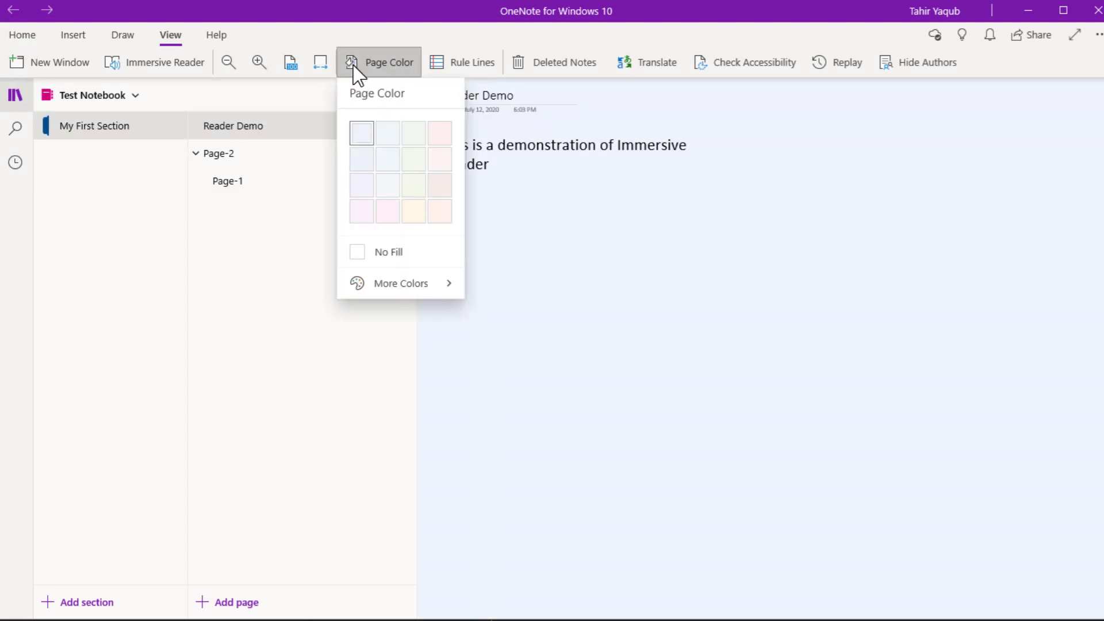
pyautogui.click(435, 208)
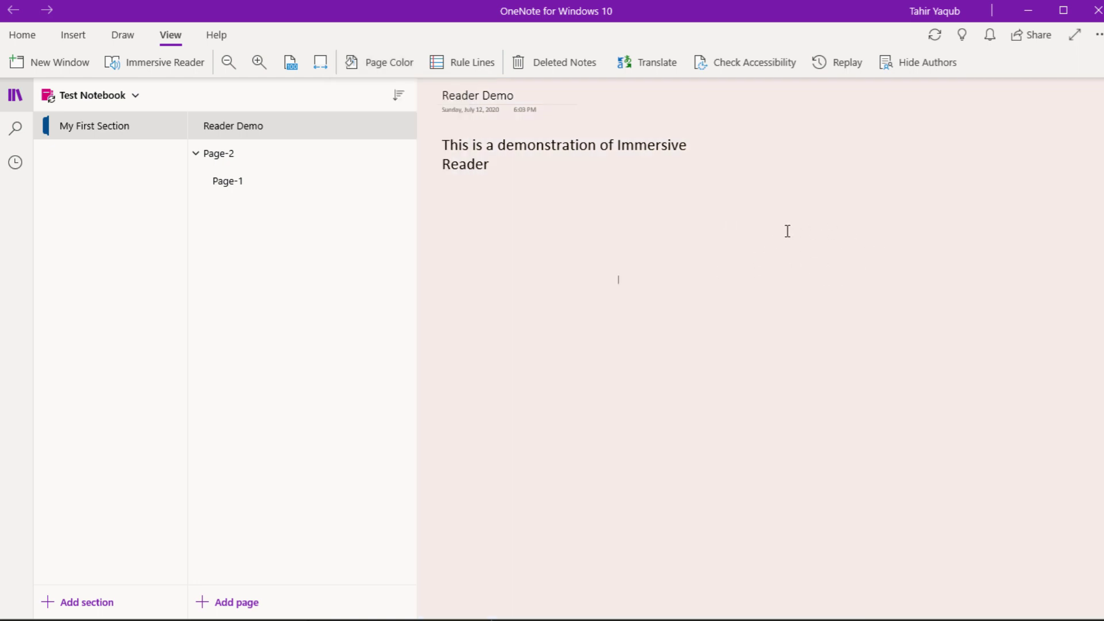
pyautogui.click(471, 63)
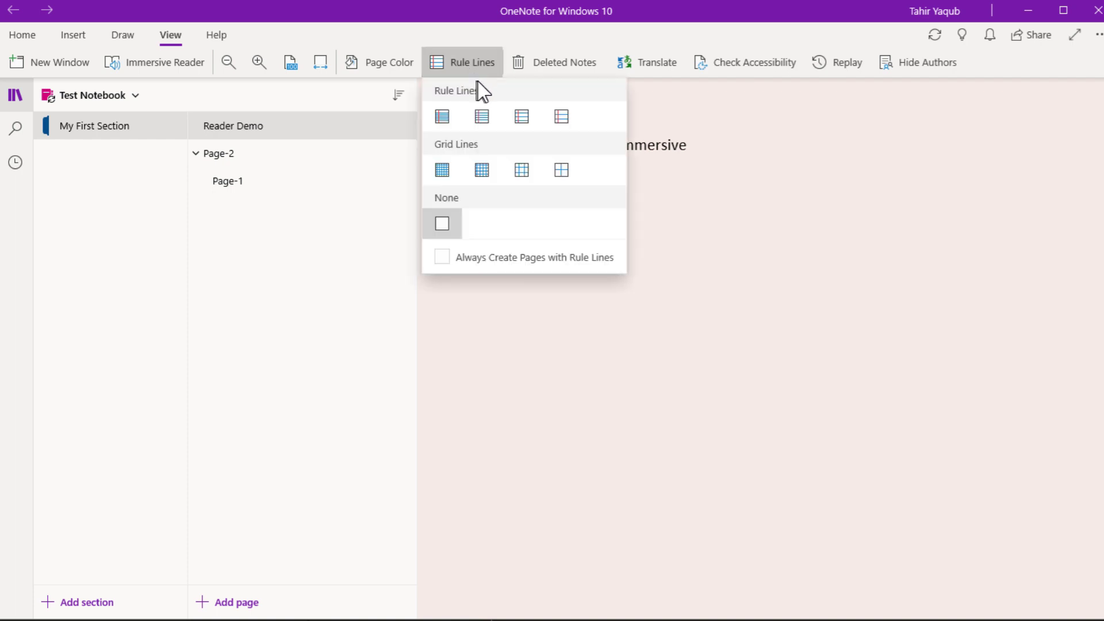
pyautogui.click(562, 118)
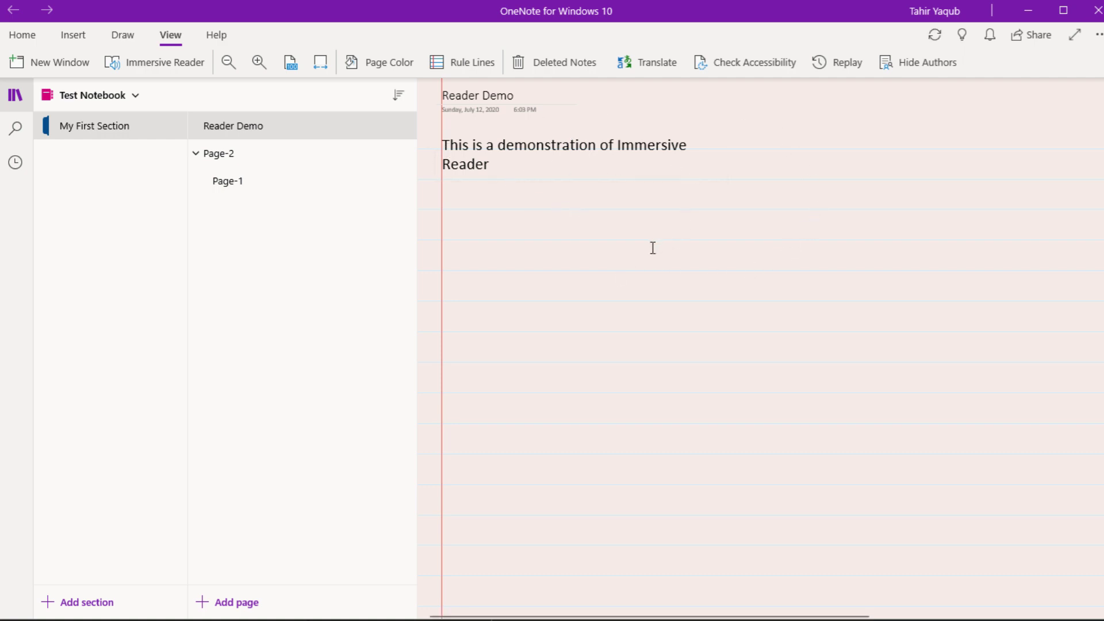
# Open the sharing options for Test Notebook and view the Can edit and Can view permission choices for an email invitation.
pyautogui.click(1042, 46)
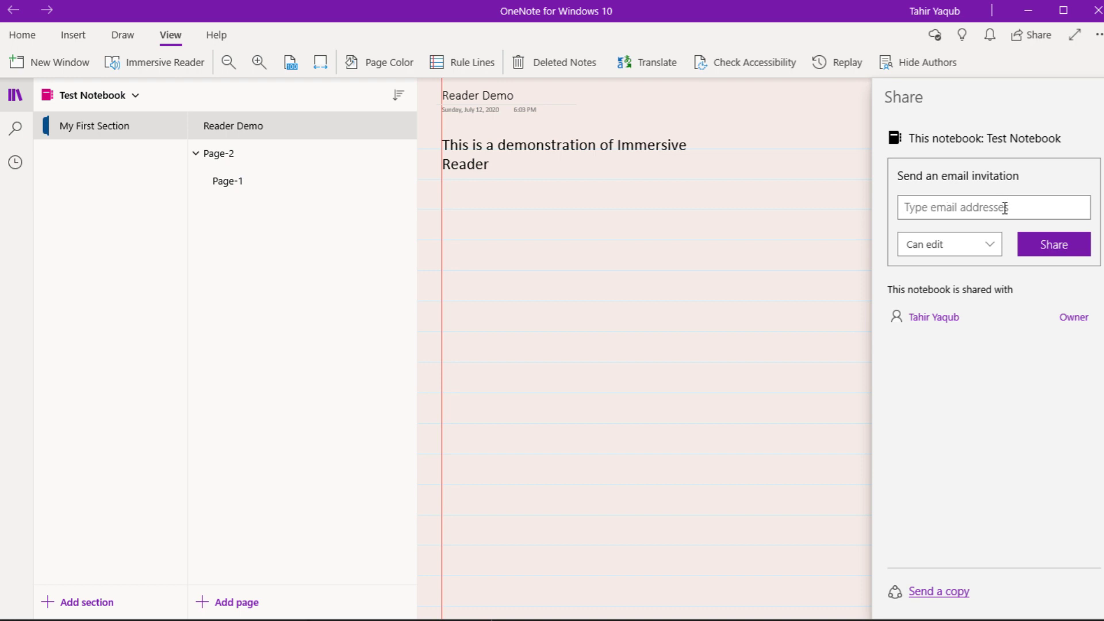
pyautogui.click(993, 250)
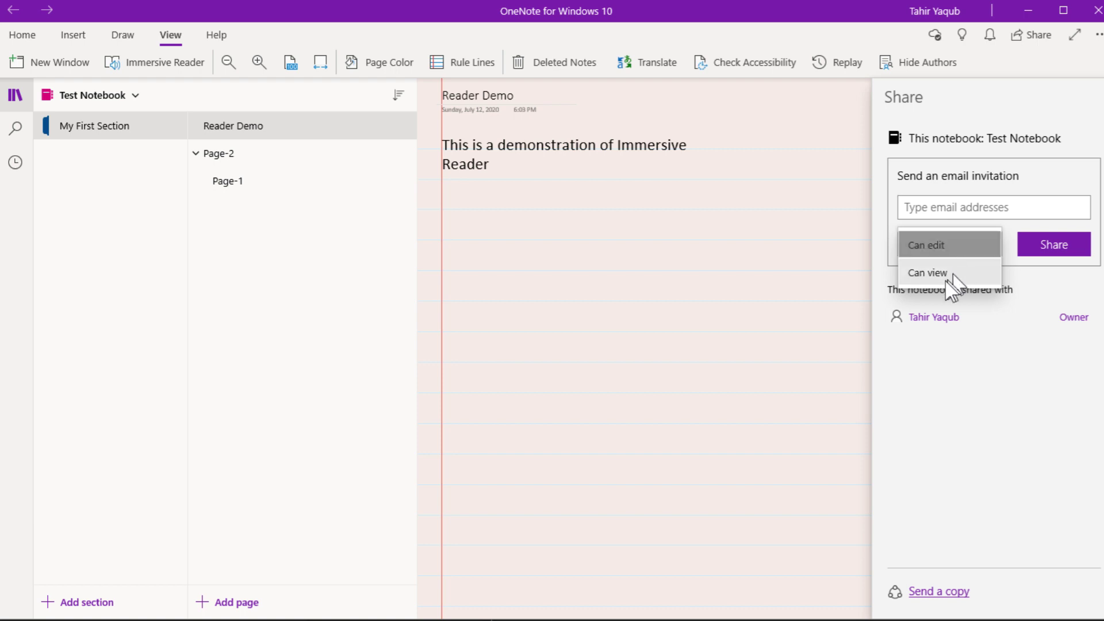
pyautogui.click(1037, 286)
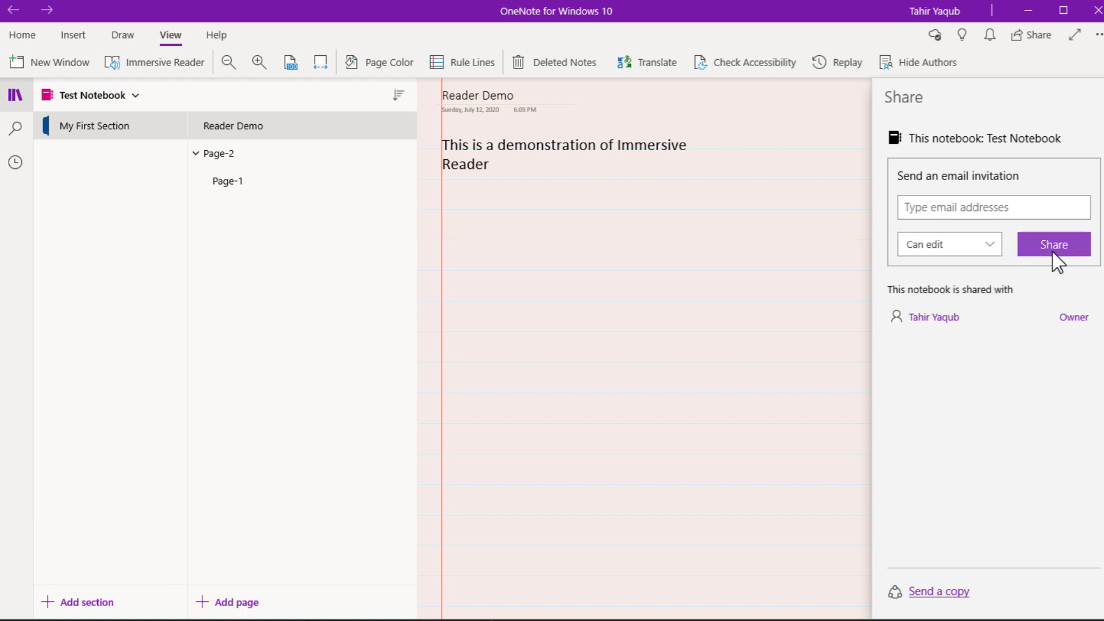